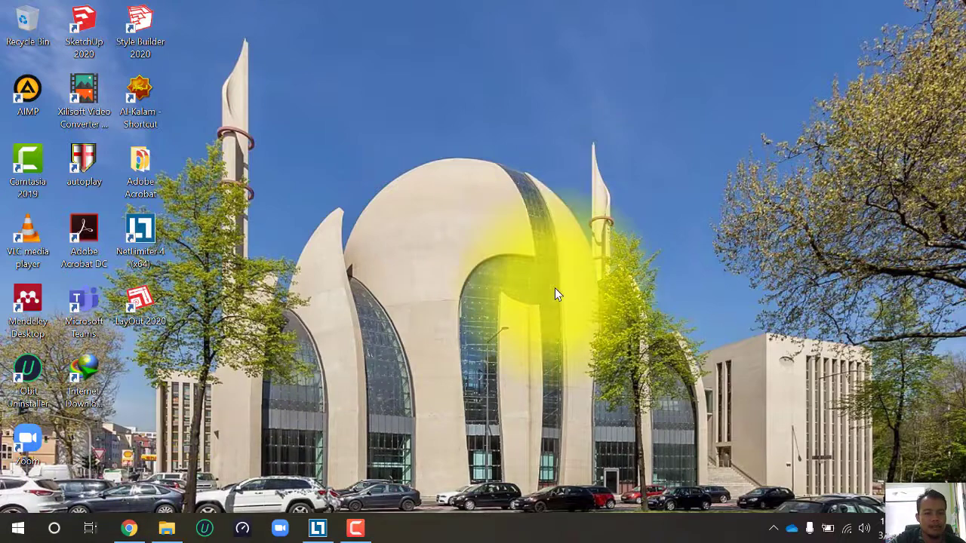
# Step: Bring the Chrome window with the IAIN Pontianak Single Sign On login page to the front
pyautogui.click(129, 528)
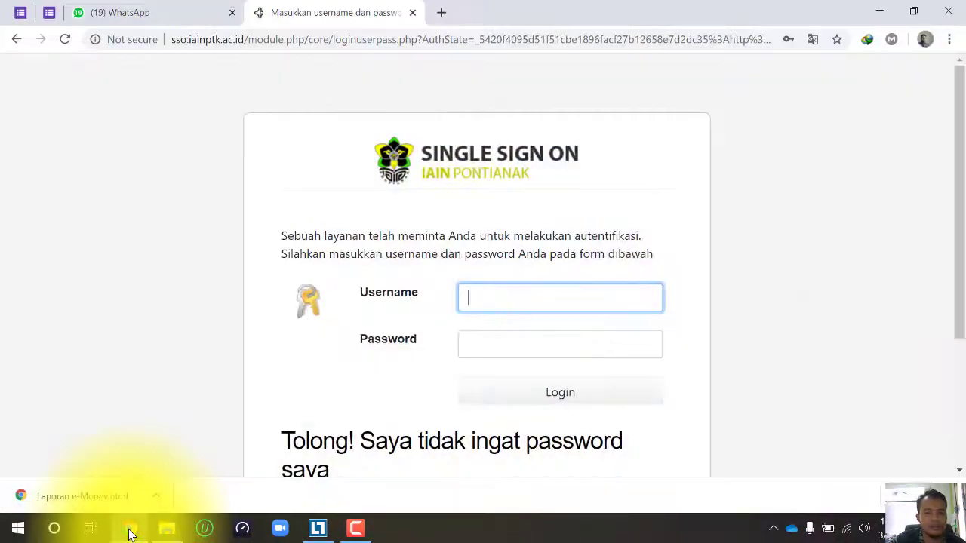
# Step: Go to the siat.iainptk.ac.id portal and open its e-Learning application
pyautogui.click(17, 40)
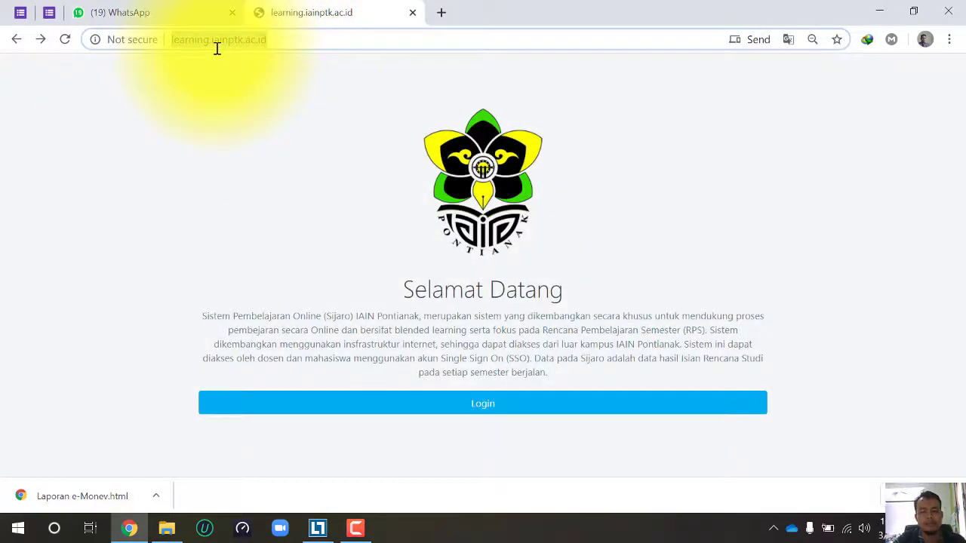
pyautogui.write('siat')
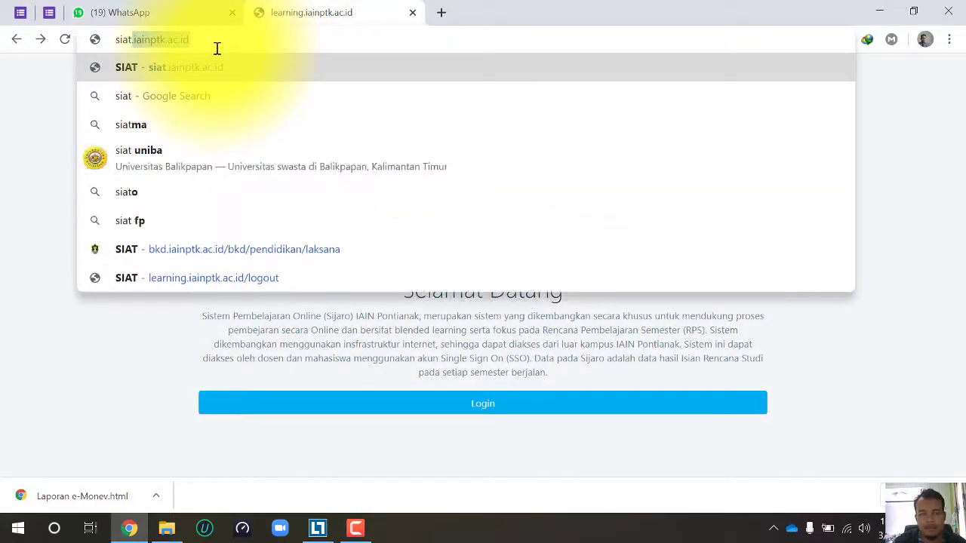
pyautogui.press('Return')
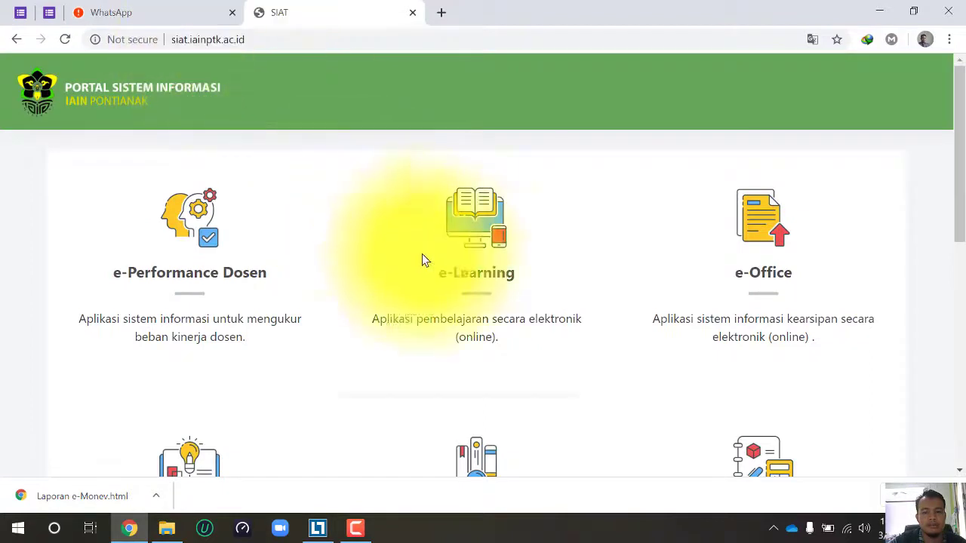
pyautogui.click(476, 274)
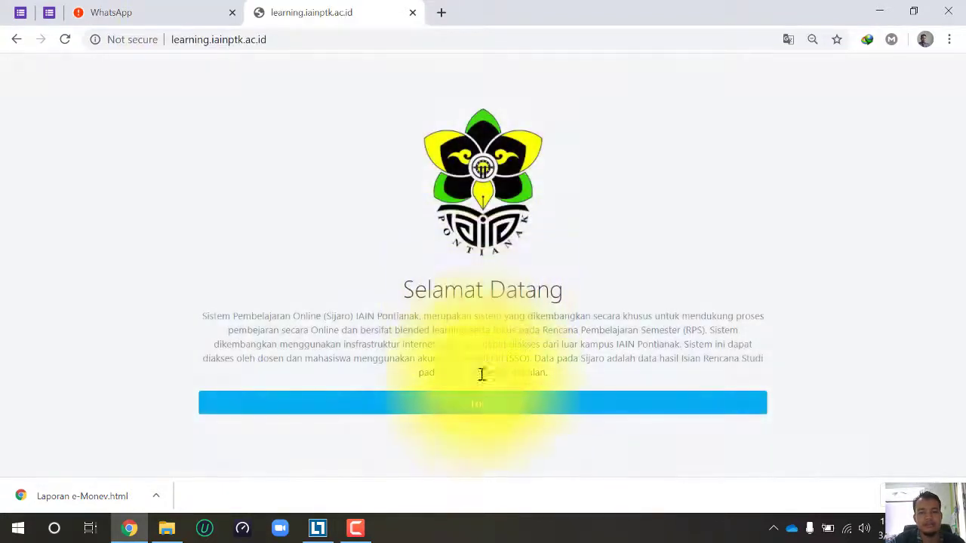
# Step: Log in through single sign-on with the saved lecturer username
pyautogui.click(489, 403)
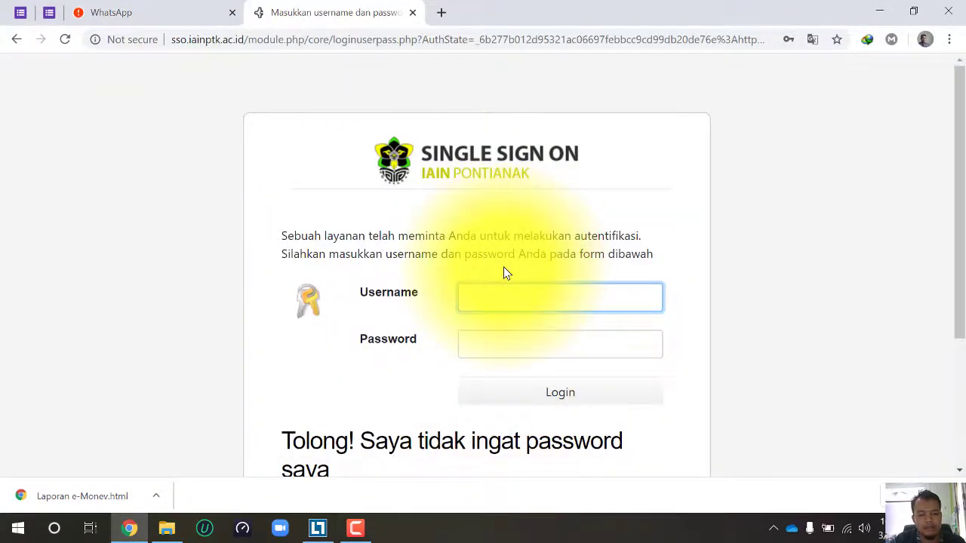
pyautogui.write('12')
pyautogui.press('BackSpace')
pyautogui.press('BackSpace')
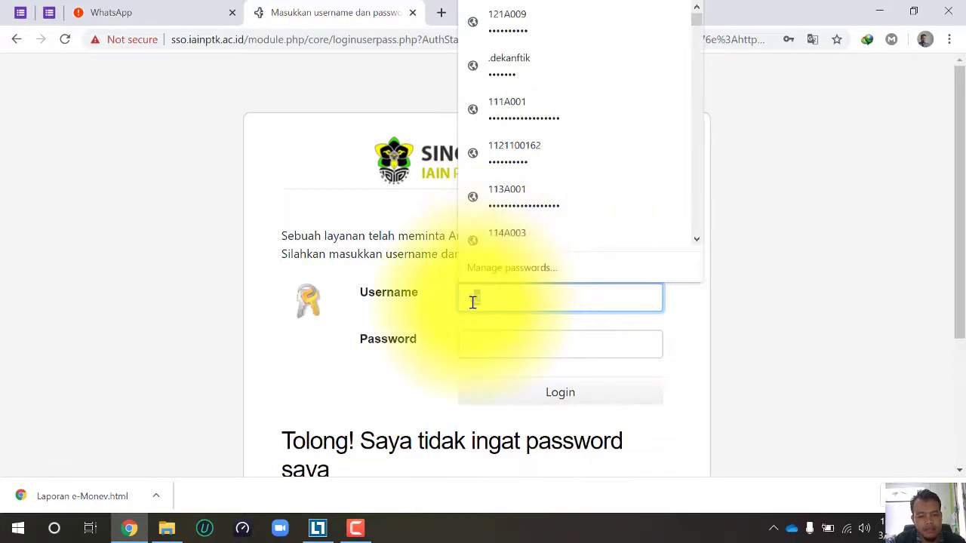
pyautogui.write('13')
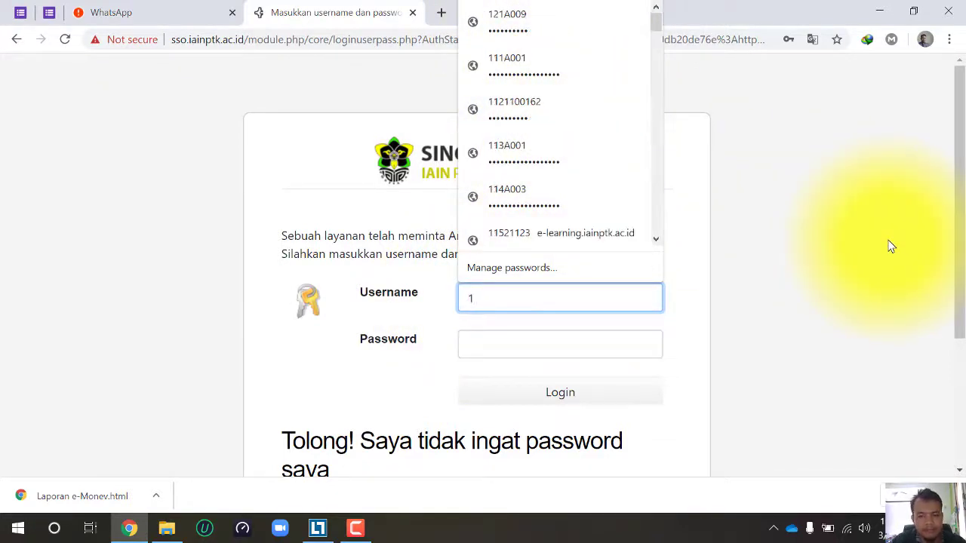
pyautogui.click(550, 21)
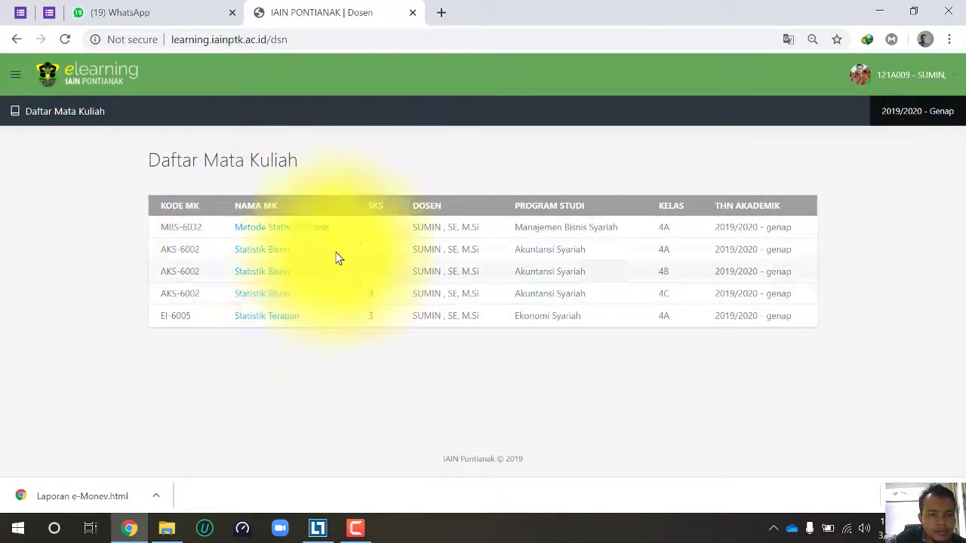
# Step: Open the Metode Statistika Bisnis class 4A course and read through its RPS semester plan
pyautogui.click(301, 235)
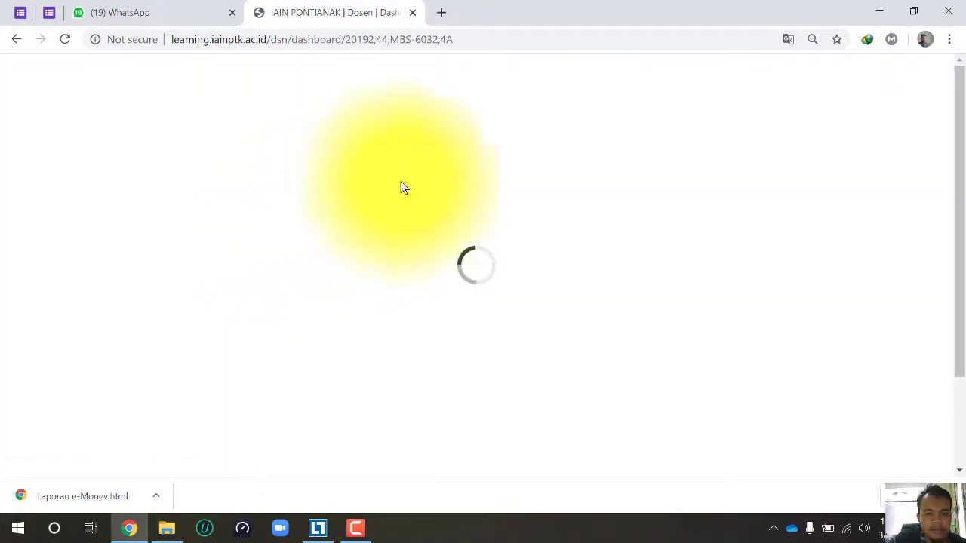
pyautogui.scroll(-1, 458, 311)
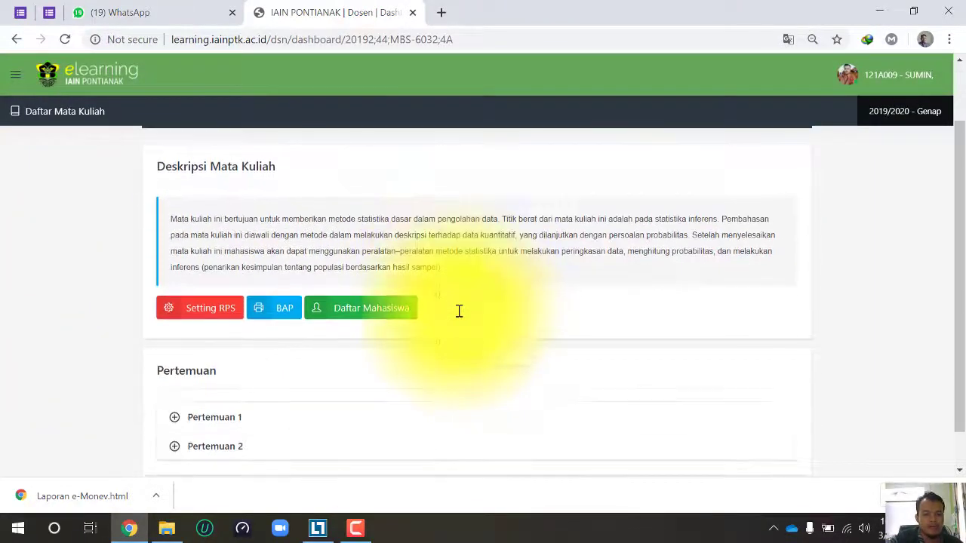
pyautogui.scroll(-1, 72, 246)
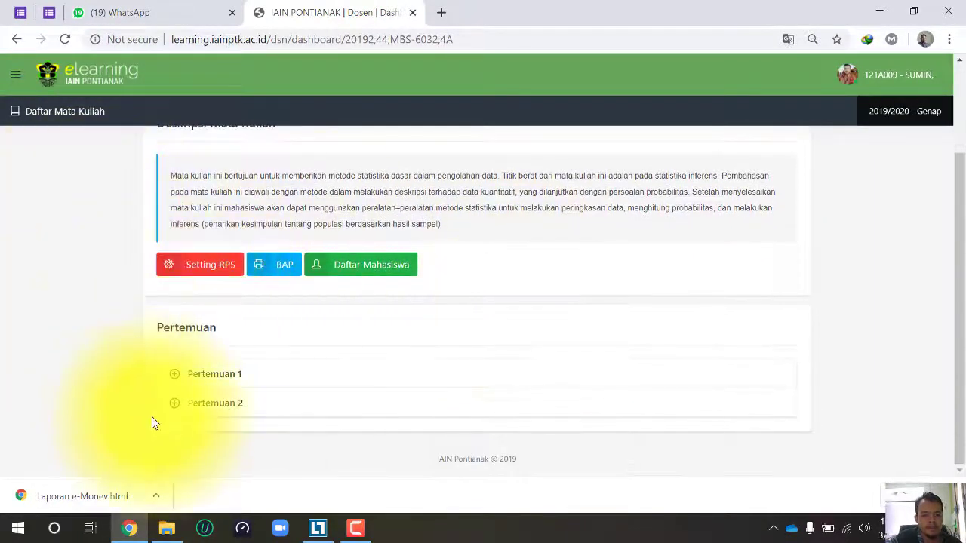
pyautogui.click(189, 272)
pyautogui.scroll(-10, 601, 169)
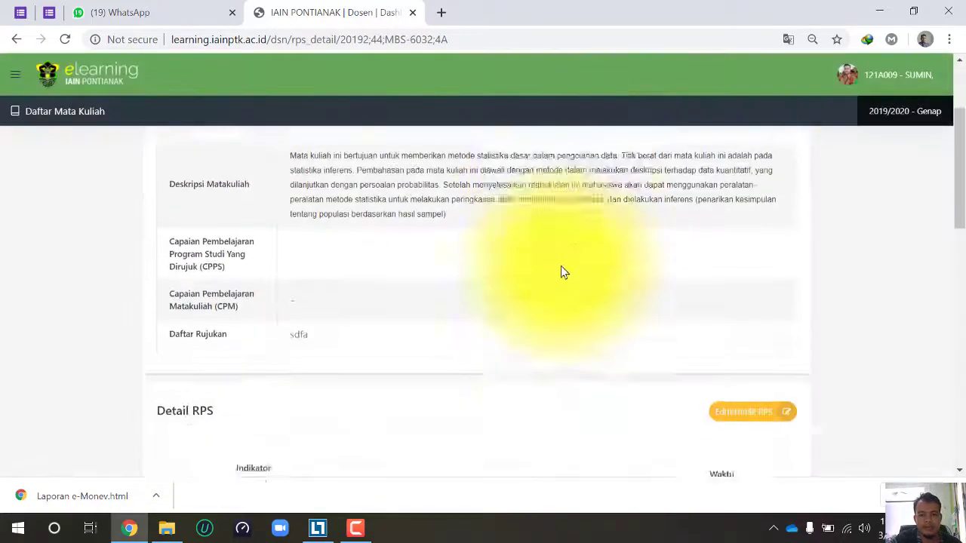
pyautogui.scroll(-3, 675, 384)
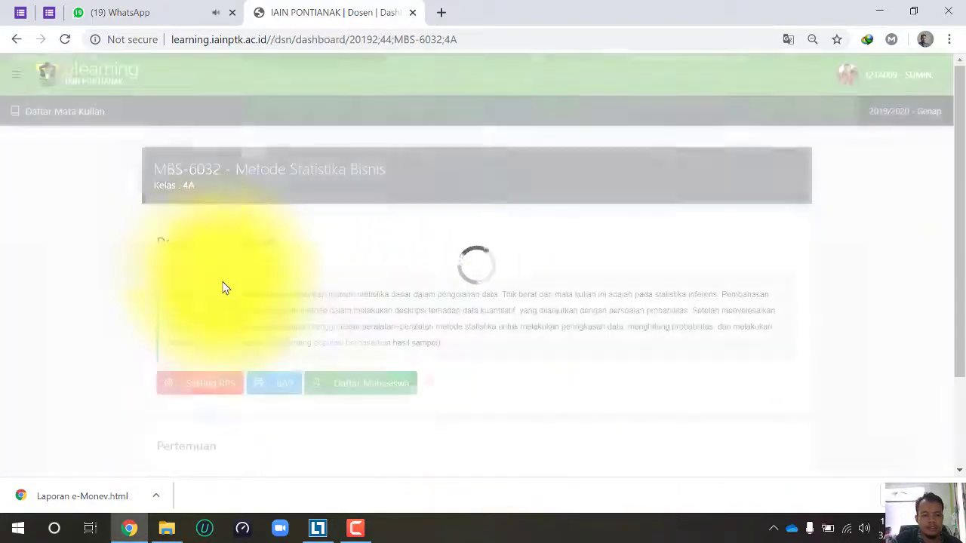
pyautogui.scroll(-1, 227, 370)
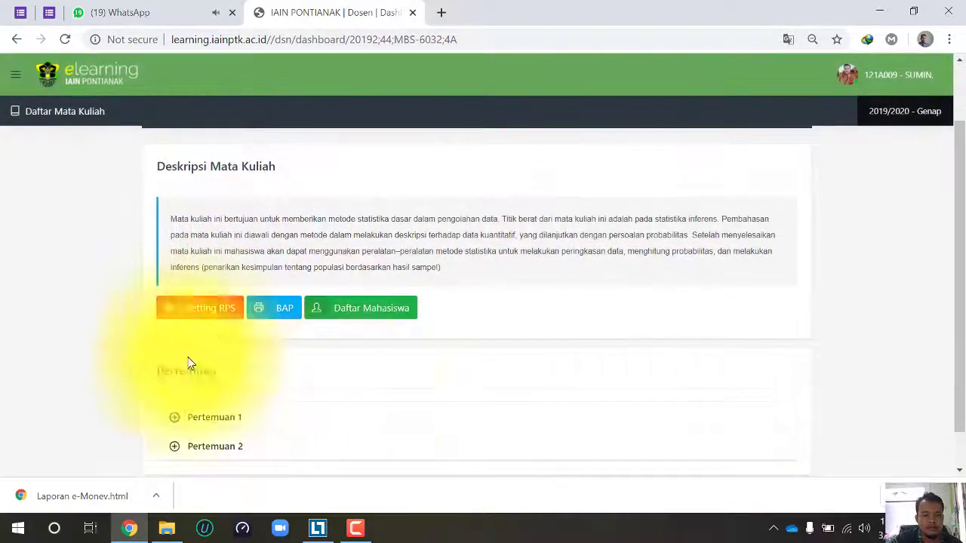
pyautogui.click(236, 448)
pyautogui.scroll(-1, 779, 342)
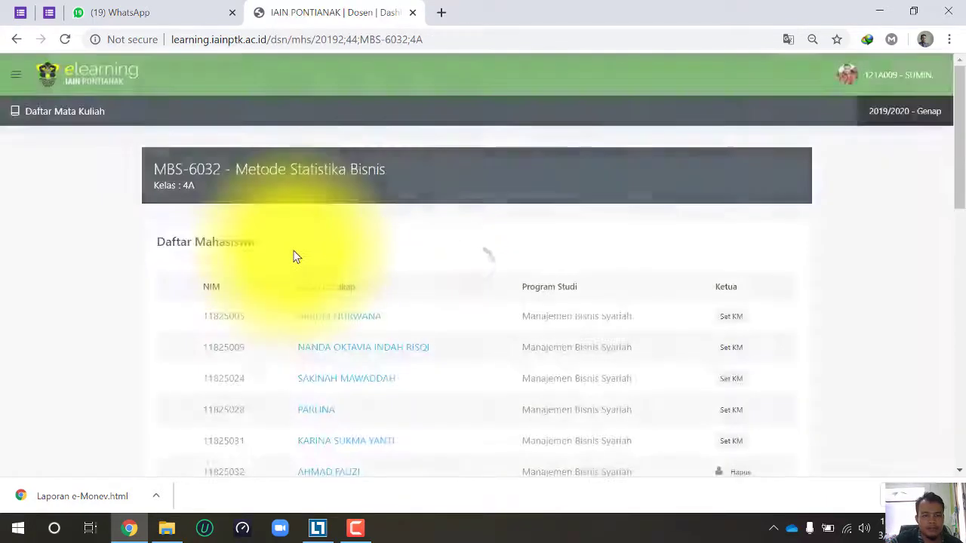
pyautogui.scroll(-5, 340, 272)
pyautogui.scroll(-6, 452, 332)
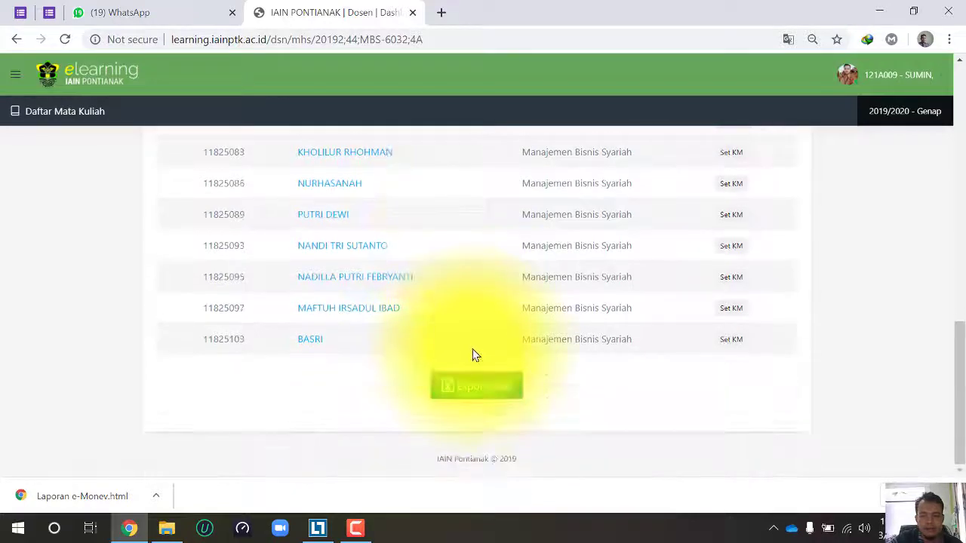
pyautogui.scroll(2, 453, 340)
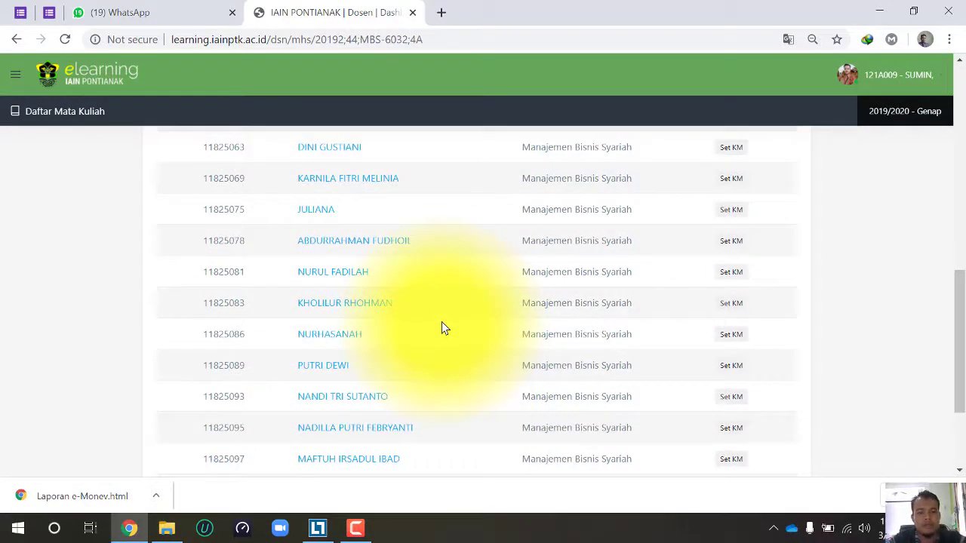
pyautogui.scroll(5, 449, 313)
pyautogui.scroll(-7, 462, 312)
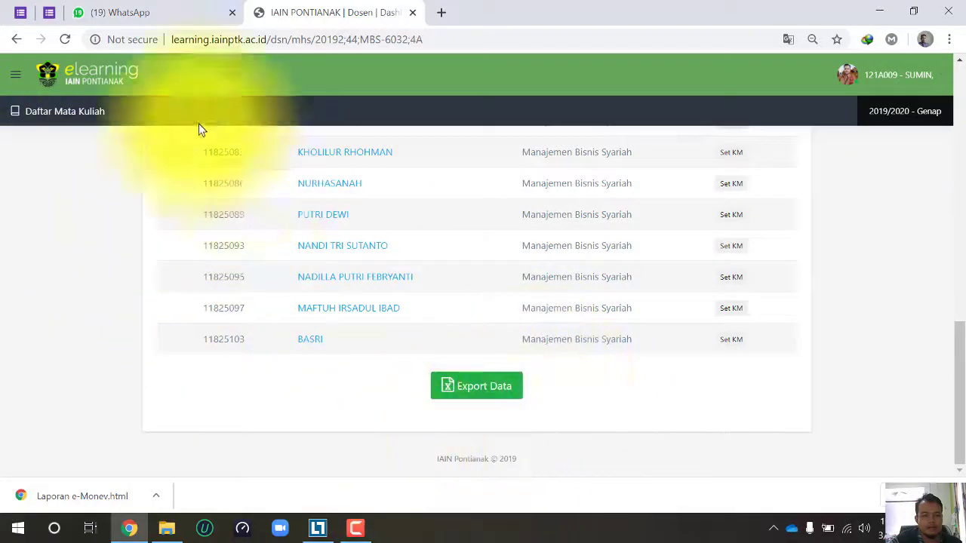
pyautogui.click(17, 39)
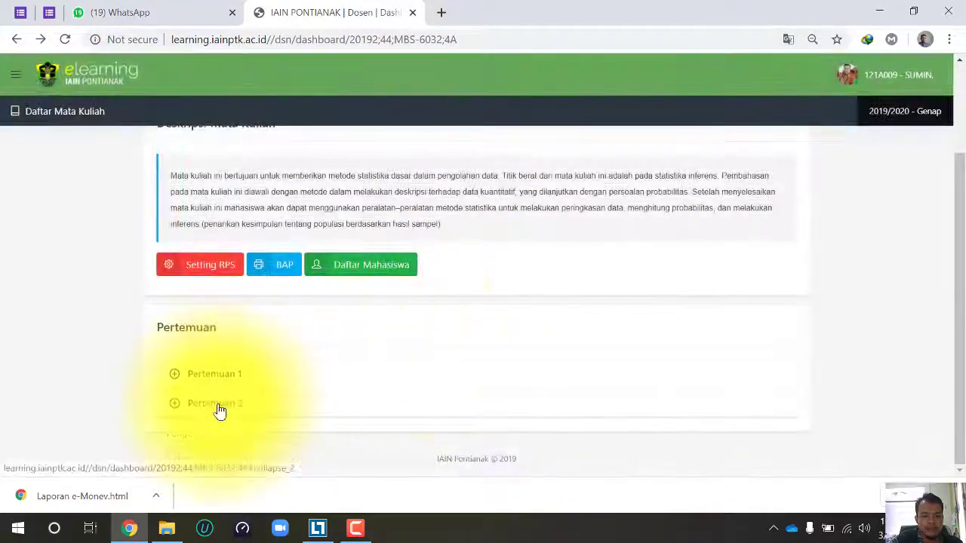
# Step: Open the Pertemuan 2 Materi page showing the MODUL METODE STATISTIKA download
pyautogui.click(218, 411)
pyautogui.scroll(-1, 717, 377)
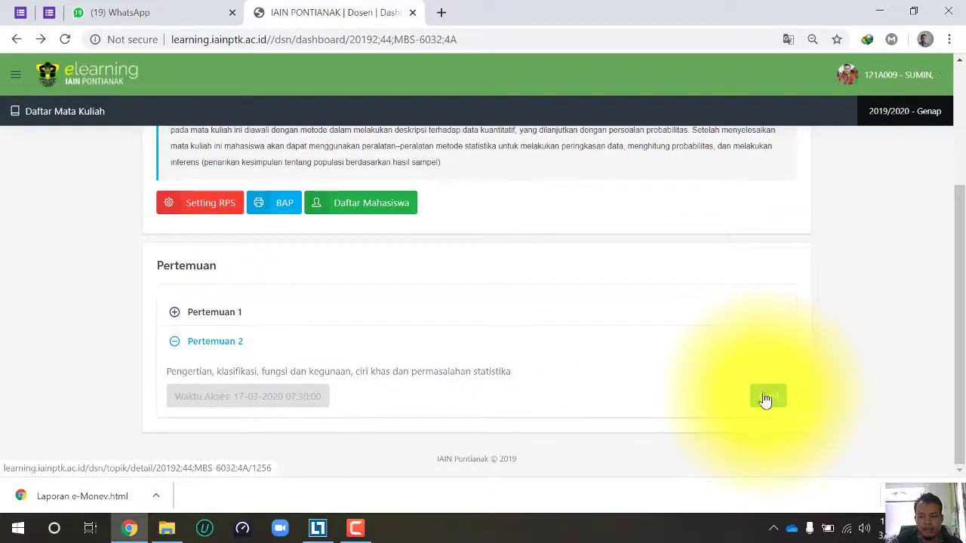
pyautogui.click(765, 398)
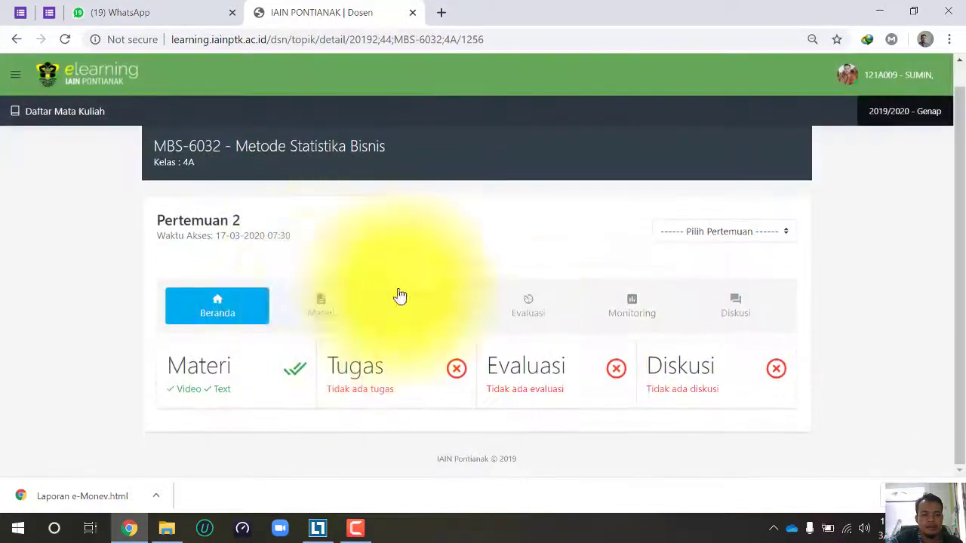
pyautogui.click(340, 319)
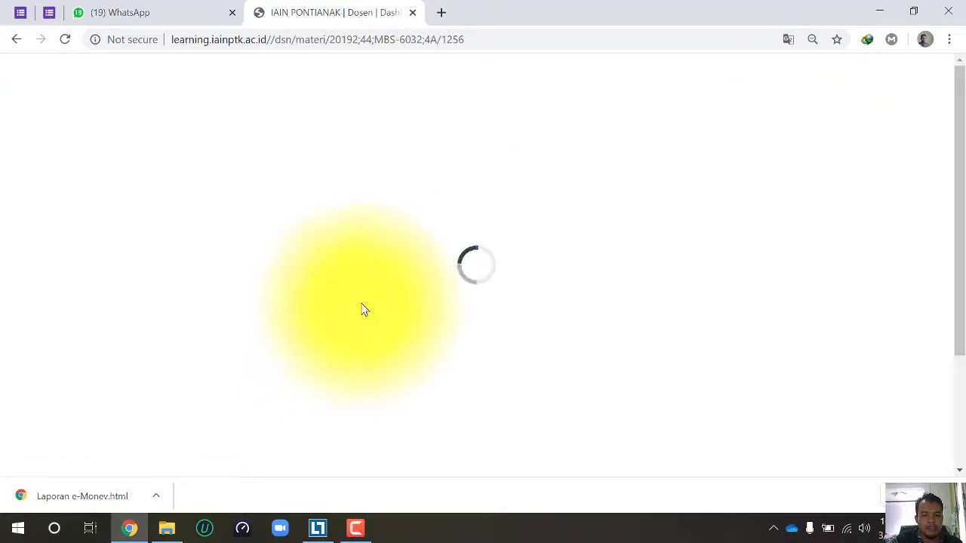
pyautogui.scroll(-2, 326, 295)
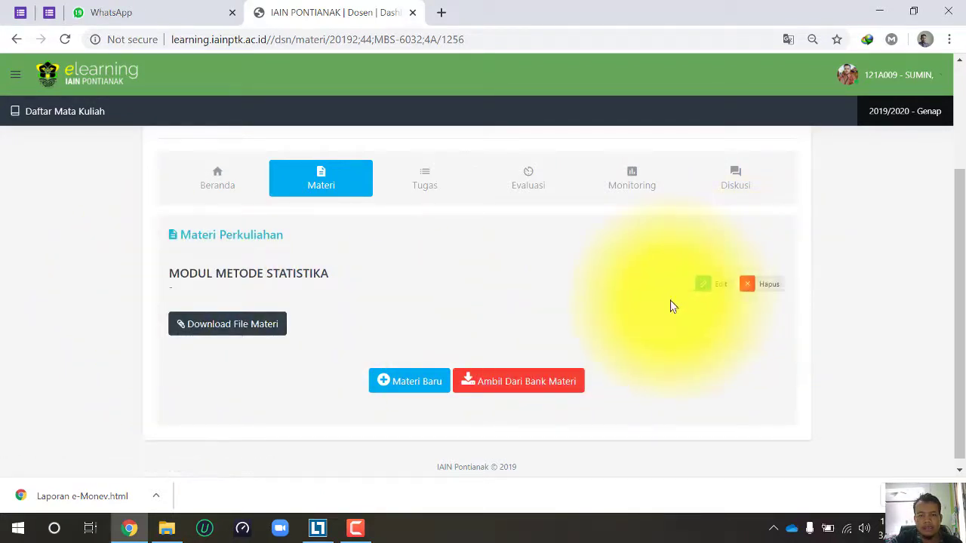
pyautogui.scroll(2, 673, 307)
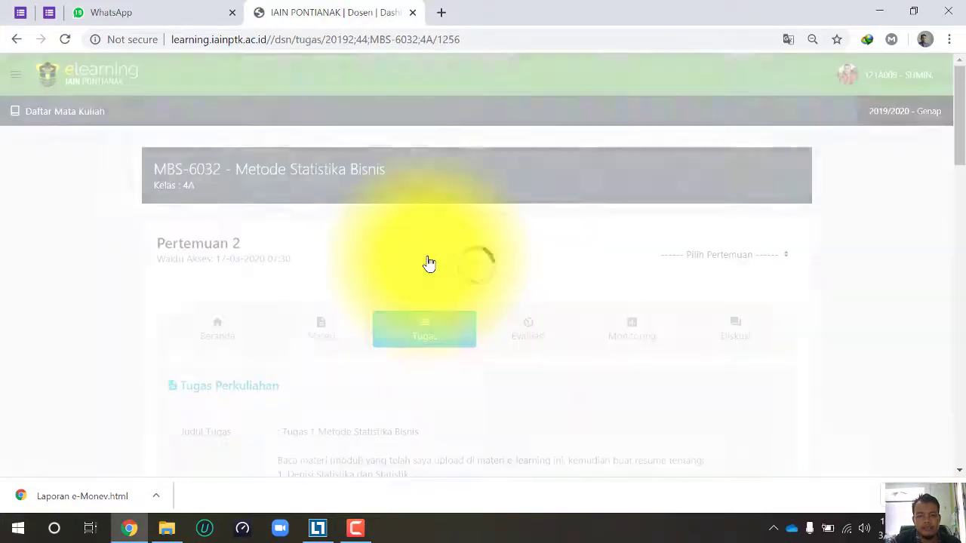
# Step: Read the Tugas 1 Metode Statistika Bisnis title and description, highlighting the text
pyautogui.scroll(-2, 302, 274)
pyautogui.scroll(-2, 302, 274)
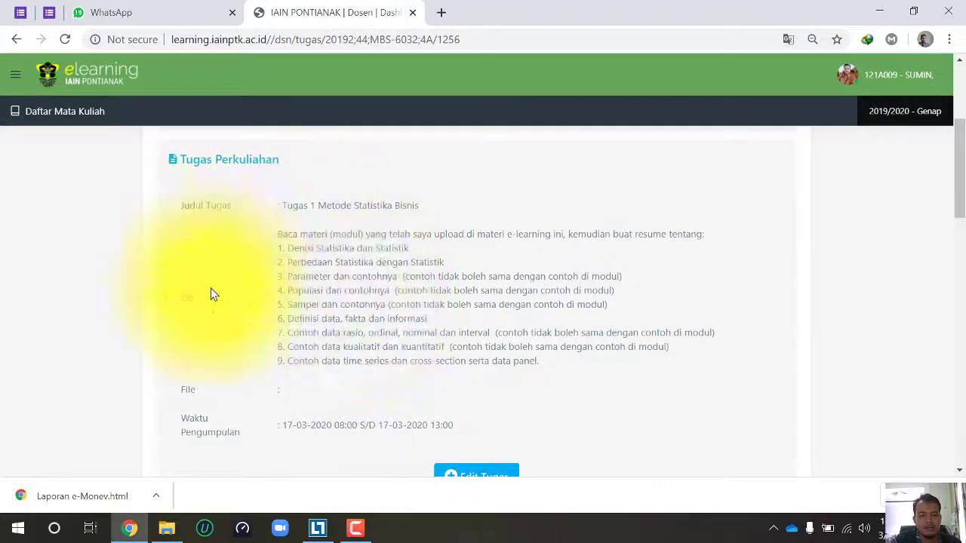
pyautogui.moveTo(278, 206); pyautogui.dragTo(407, 201)
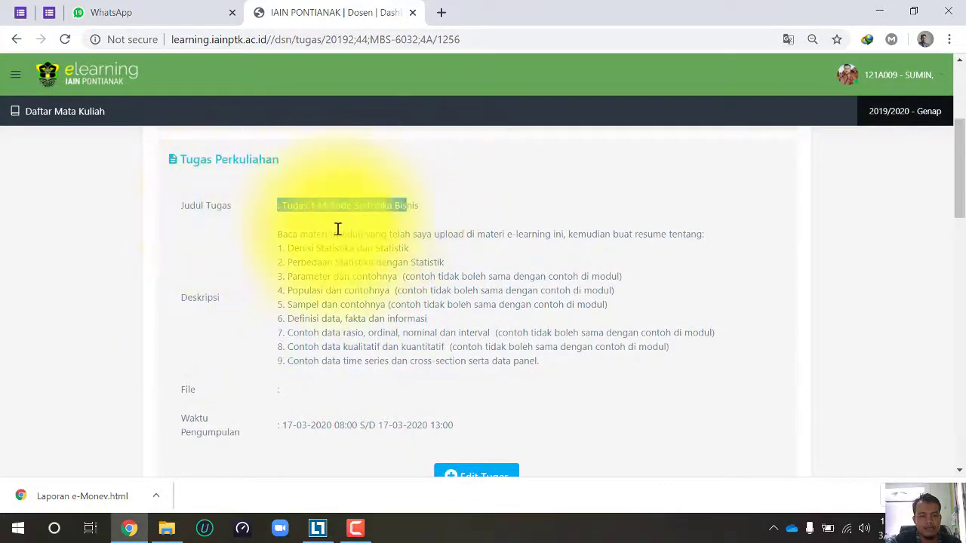
pyautogui.moveTo(282, 231); pyautogui.dragTo(433, 358)
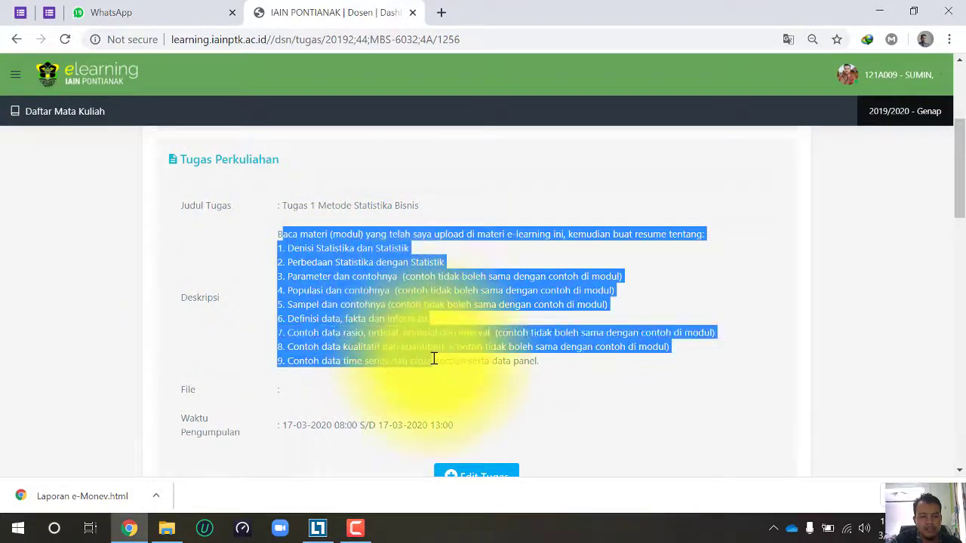
pyautogui.scroll(-2, 524, 328)
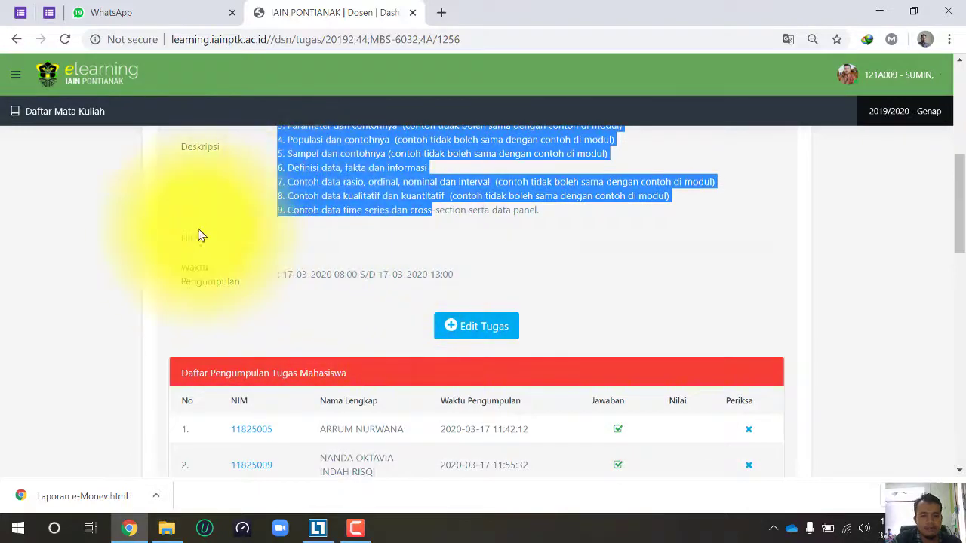
pyautogui.keyDown('shift'); pyautogui.click(294, 255); pyautogui.keyUp('shift')
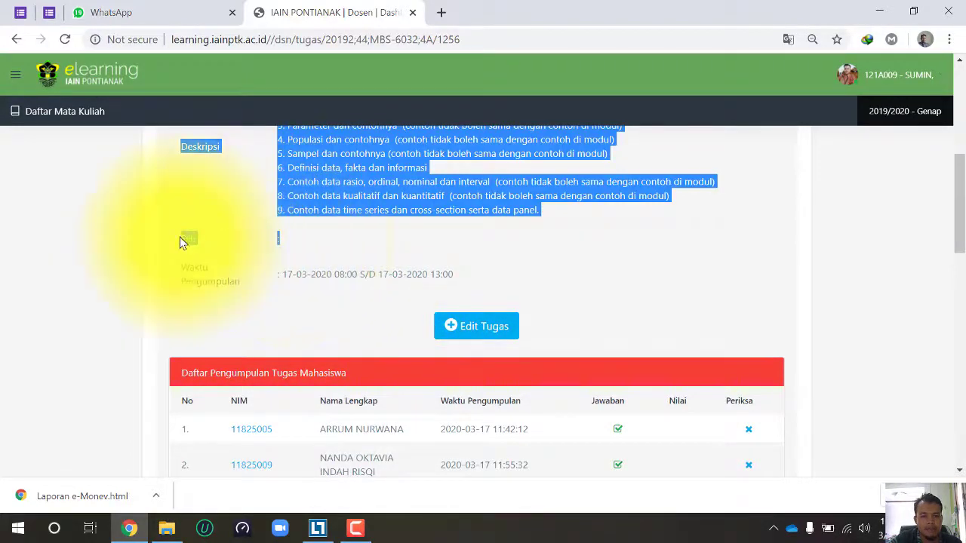
pyautogui.moveTo(185, 238); pyautogui.dragTo(256, 243)
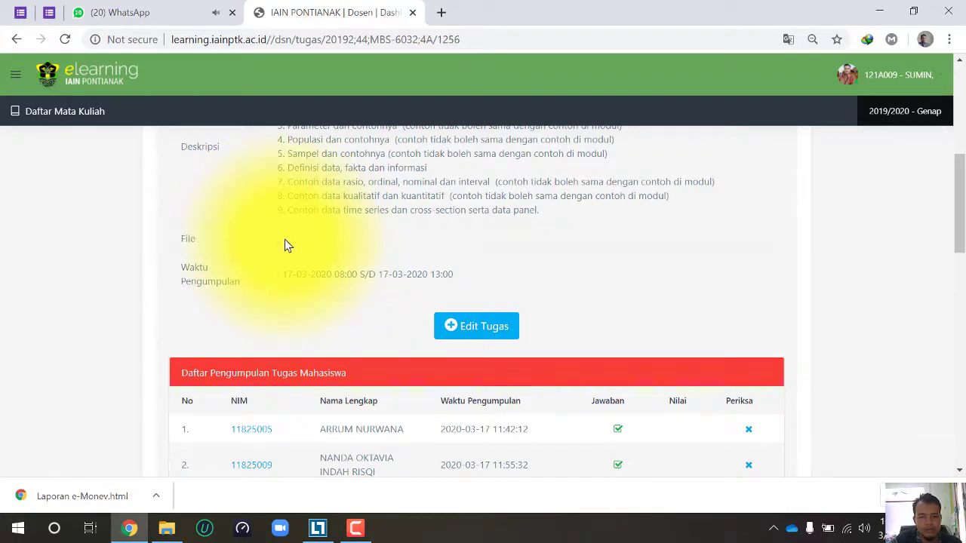
# Step: Scroll through the Daftar Pengumpulan Tugas Mahasiswa submissions table
pyautogui.scroll(-3, 284, 245)
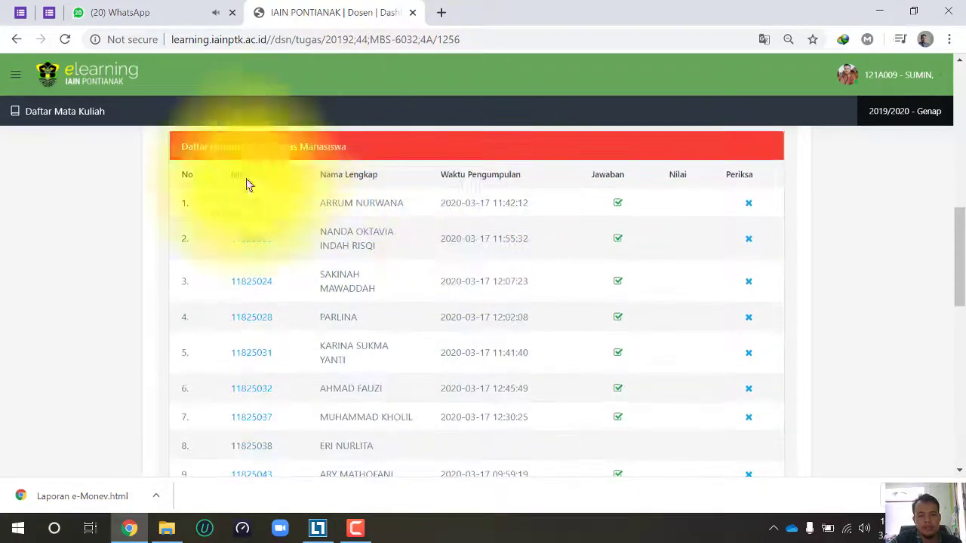
pyautogui.scroll(-2, 607, 345)
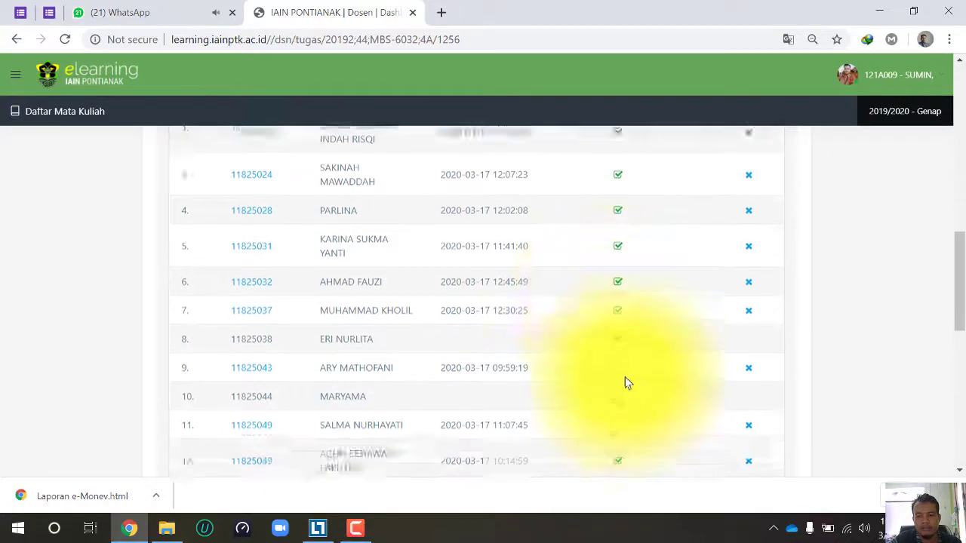
pyautogui.scroll(-2, 624, 382)
pyautogui.scroll(6, 638, 418)
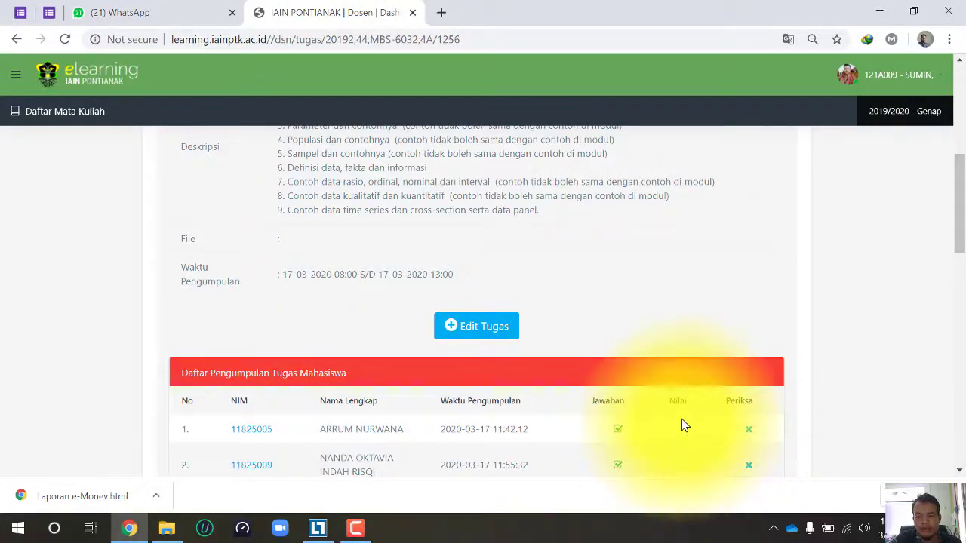
pyautogui.scroll(5, 679, 408)
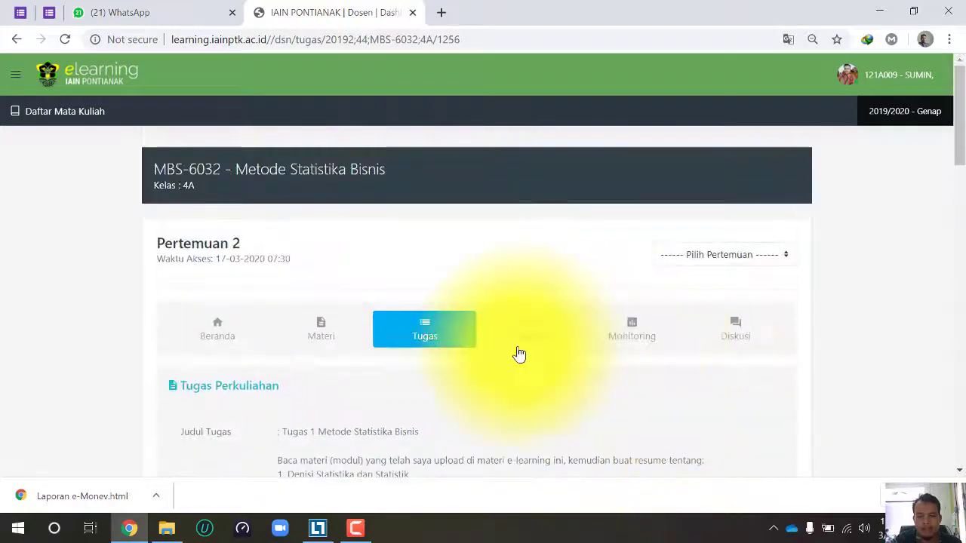
pyautogui.scroll(-1, 556, 320)
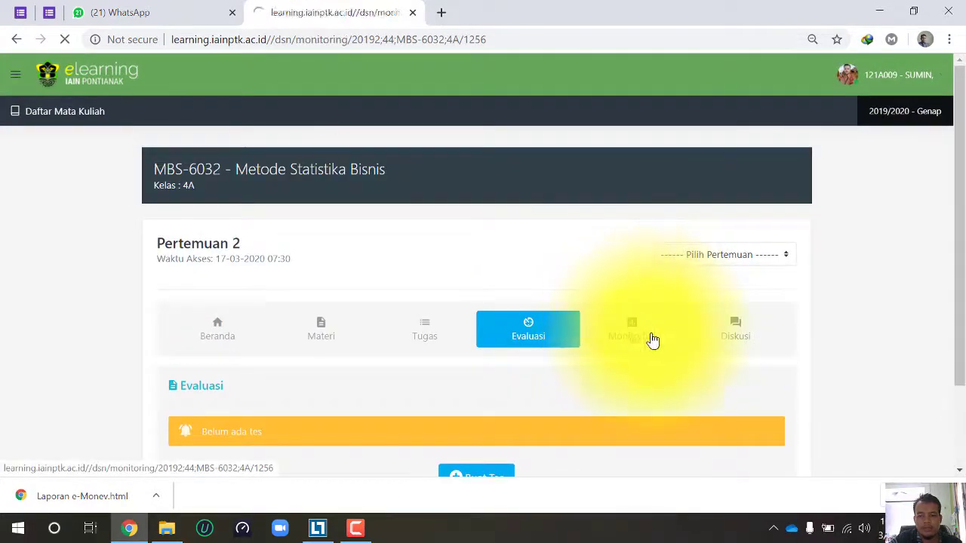
# Step: Scroll the Kehadiran Mahasiswa table down to the last student and the Edit Risalah & Presensi button
pyautogui.scroll(-5, 849, 272)
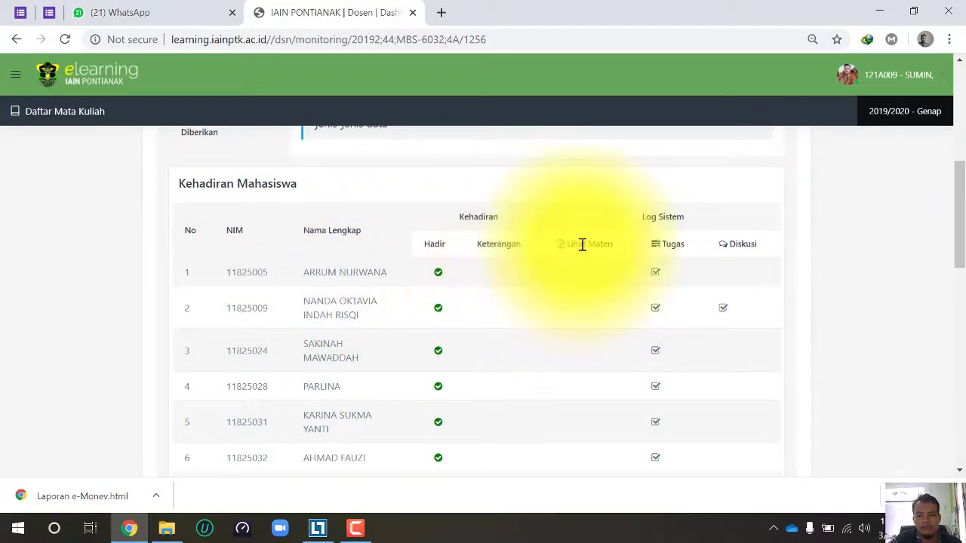
pyautogui.scroll(-8, 648, 259)
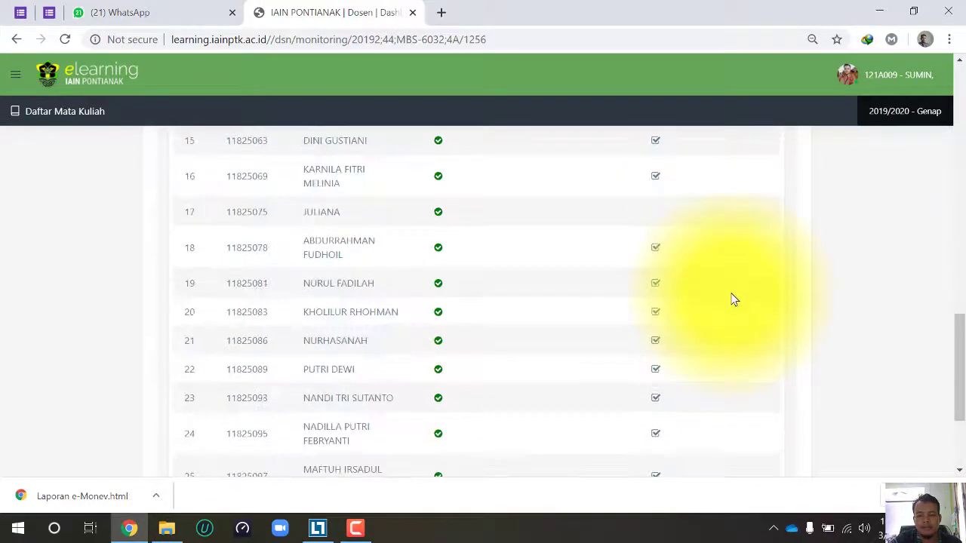
pyautogui.scroll(8, 732, 298)
pyautogui.scroll(-10, 780, 287)
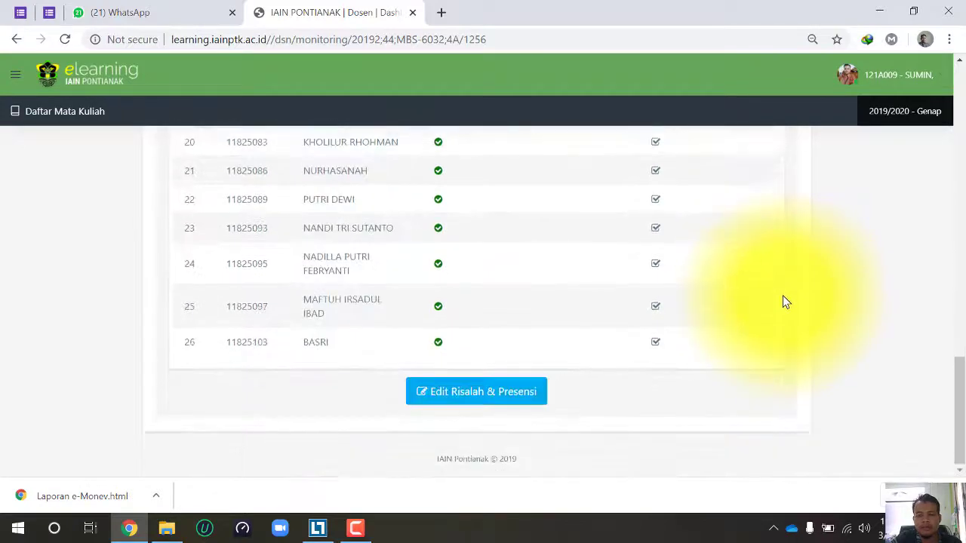
# Step: Review the Edit Risalah & Presensi form showing all 26 students as Hadir, then close it
pyautogui.click(485, 399)
pyautogui.scroll(-1, 669, 309)
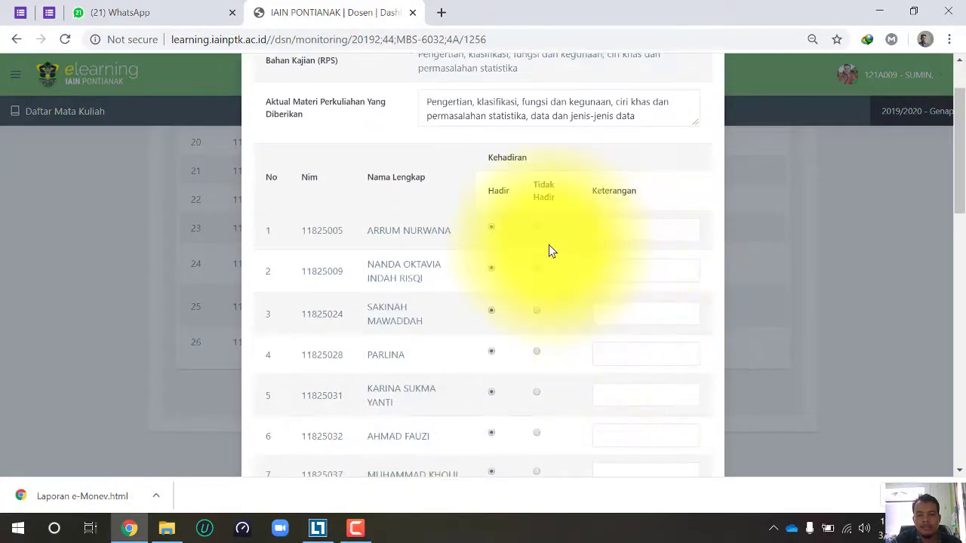
pyautogui.scroll(-3, 539, 227)
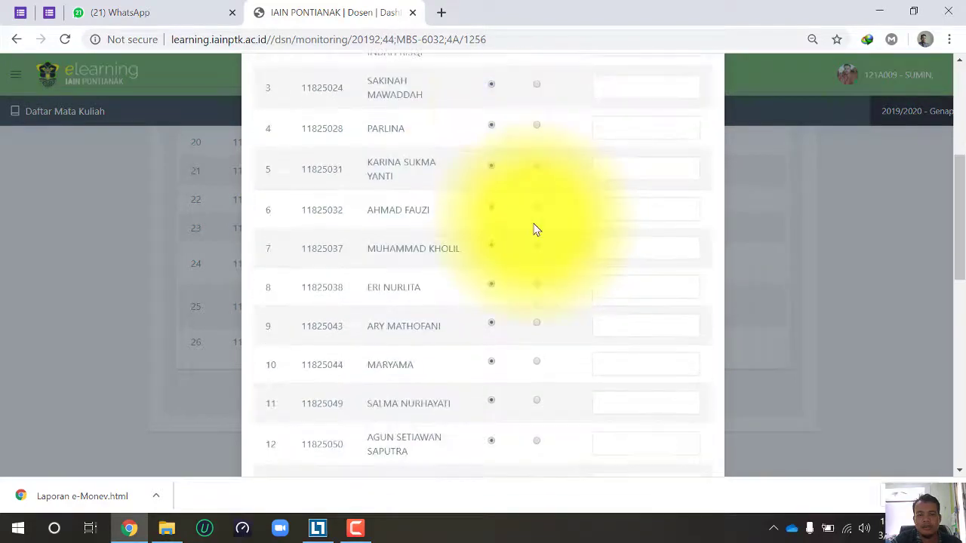
pyautogui.scroll(3, 535, 231)
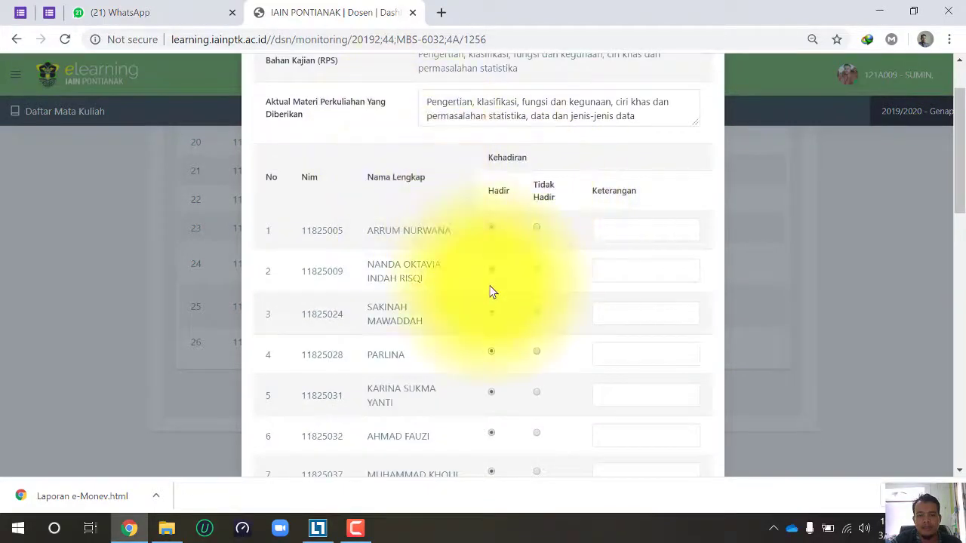
pyautogui.scroll(-5, 491, 291)
pyautogui.scroll(-3, 589, 336)
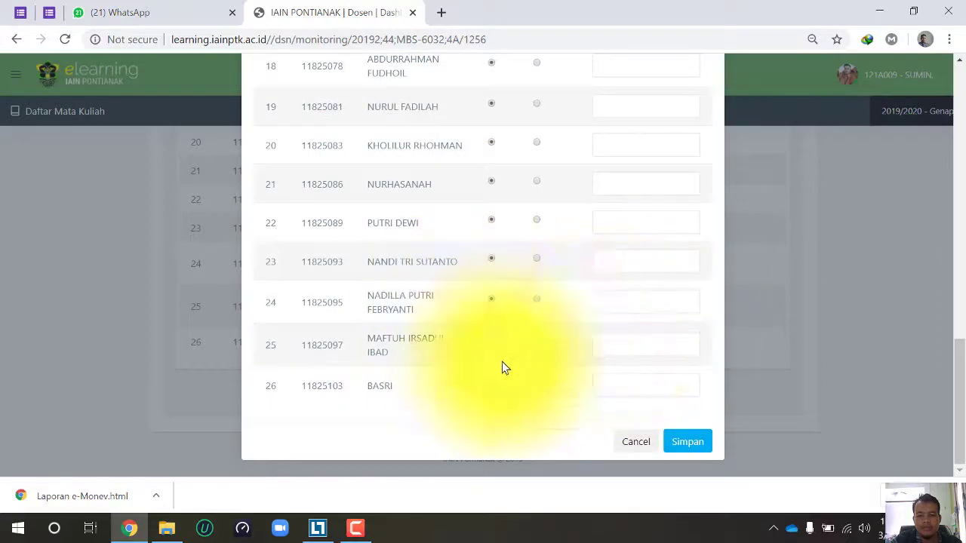
pyautogui.scroll(3, 533, 306)
pyautogui.scroll(8, 622, 320)
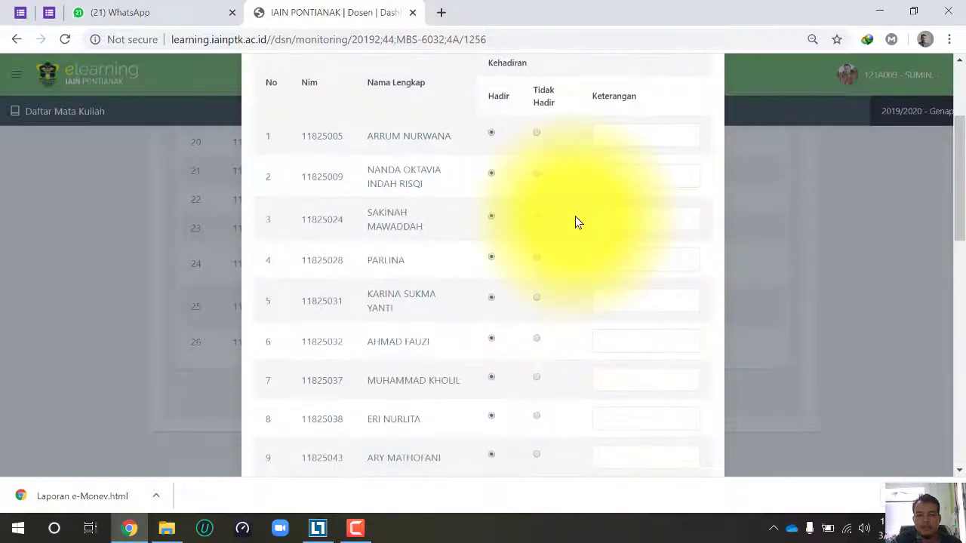
pyautogui.scroll(-10, 698, 368)
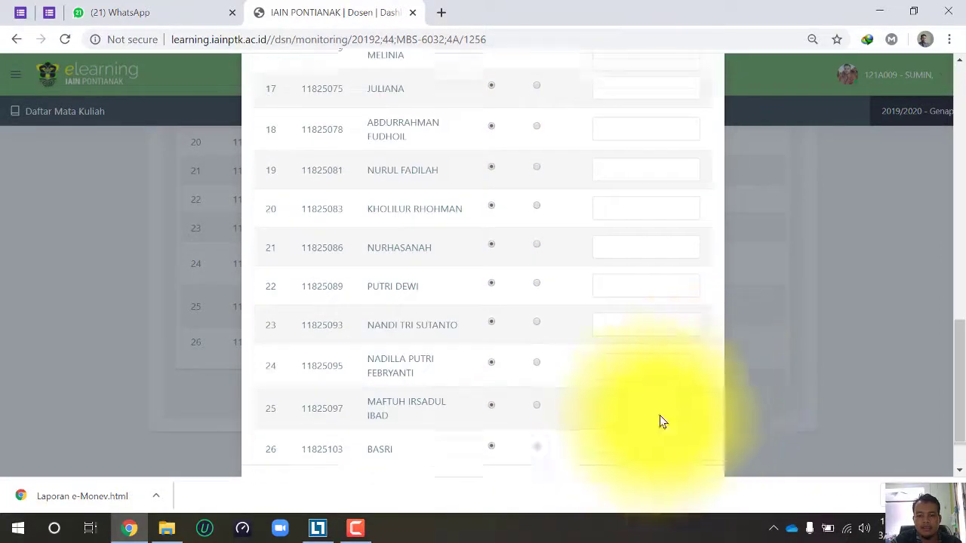
pyautogui.click(648, 444)
# Step: Open the Pertemuan 2 DISKUSI TUGAS forum showing the message 'bagaimana tugas nya?'
pyautogui.scroll(7, 713, 358)
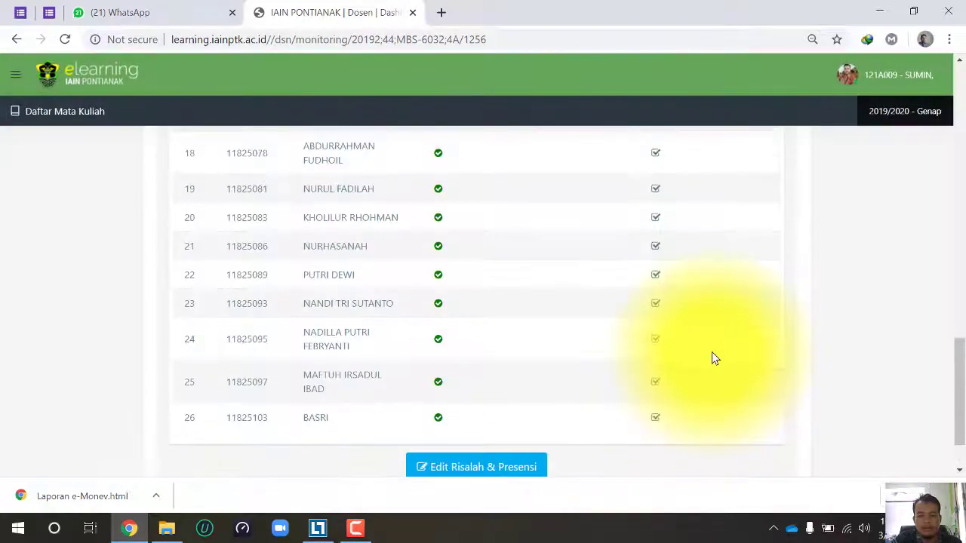
pyautogui.scroll(4, 711, 352)
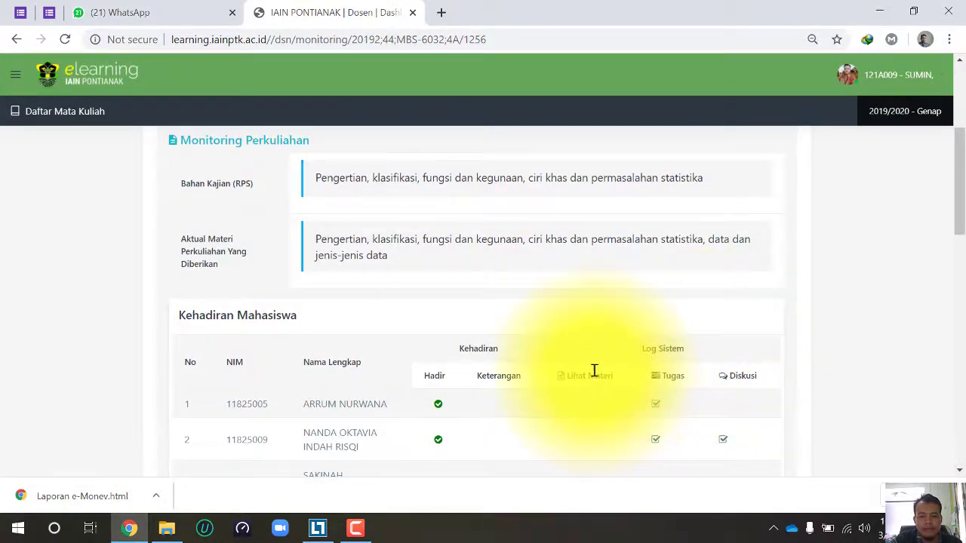
pyautogui.scroll(3, 594, 370)
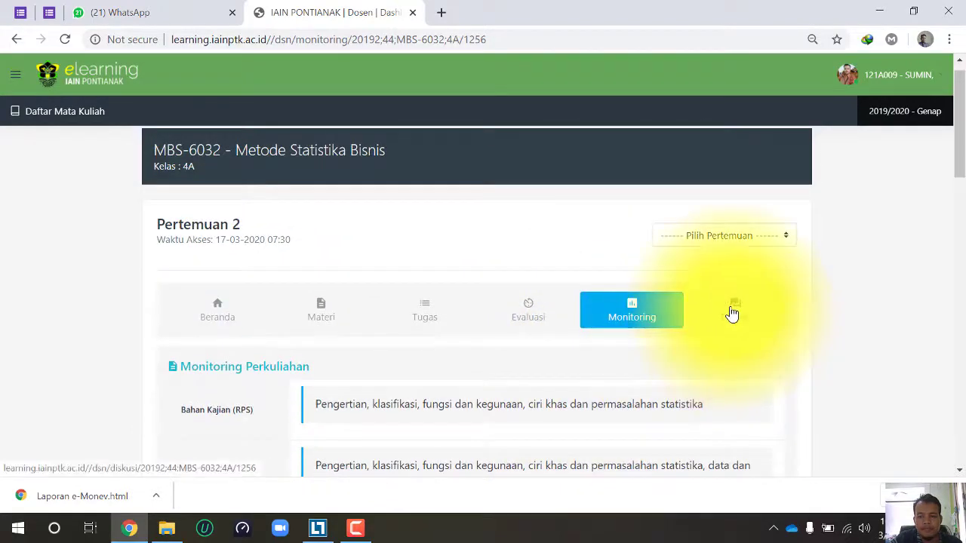
pyautogui.click(732, 311)
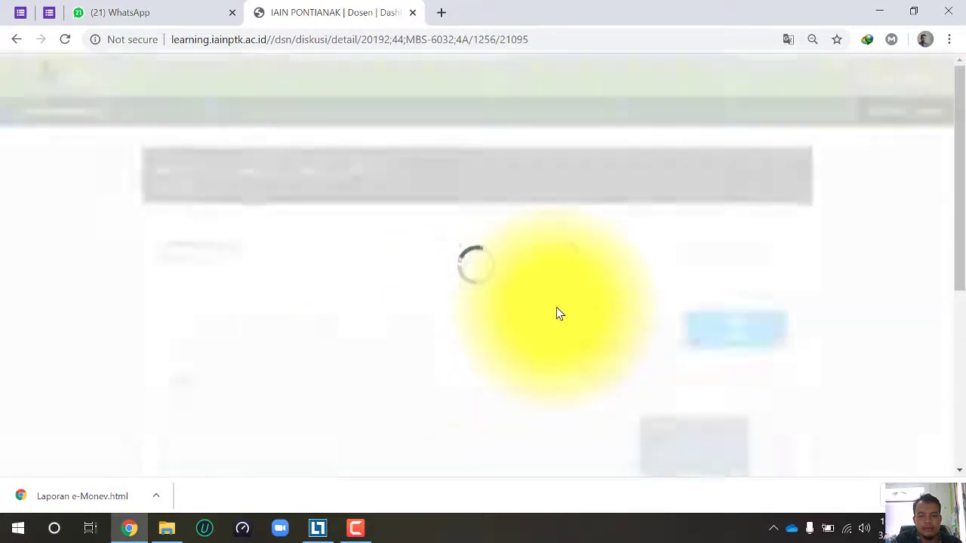
pyautogui.scroll(2, 694, 264)
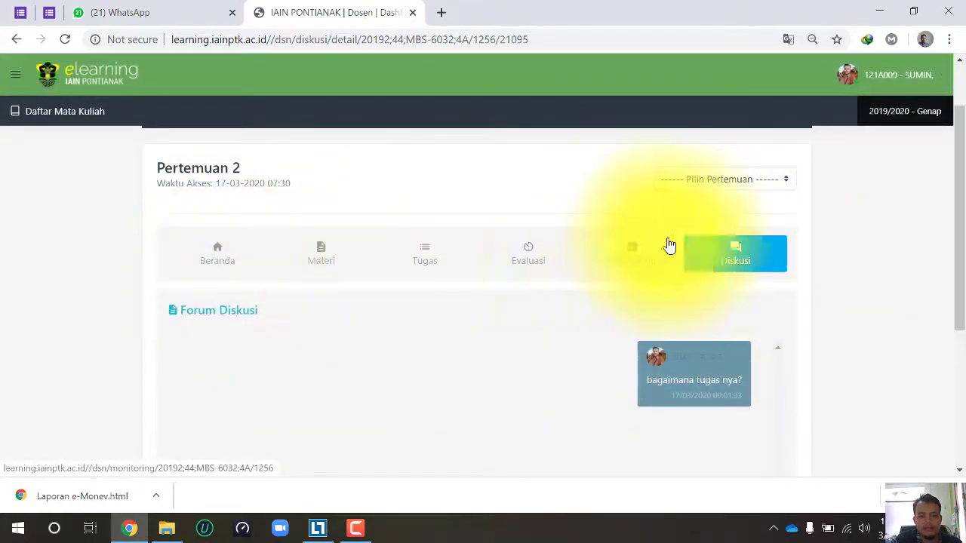
# Step: Return to the Tugas page and scroll to the ungraded Daftar Pengumpulan Tugas Mahasiswa list
pyautogui.click(749, 257)
pyautogui.scroll(-2, 588, 268)
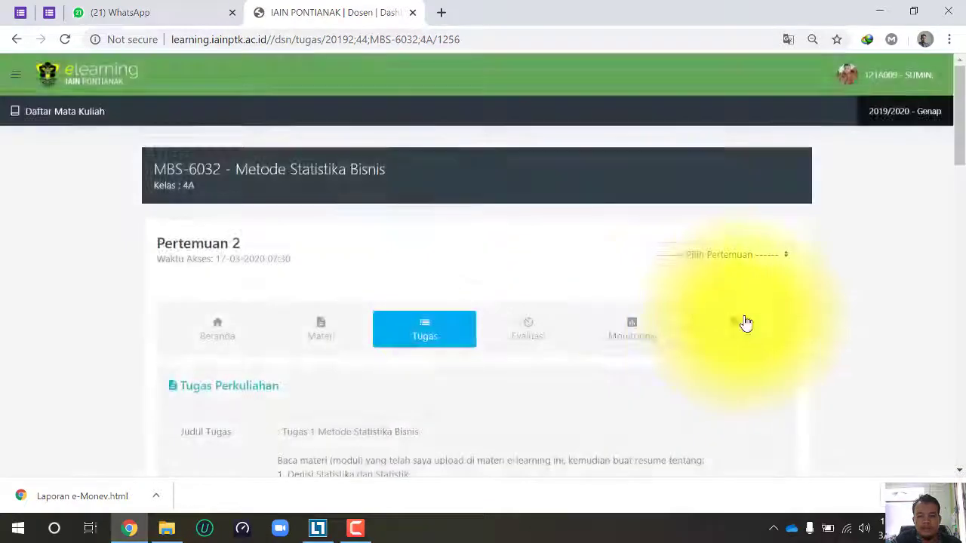
pyautogui.scroll(-2, 774, 330)
pyautogui.scroll(-2, 774, 329)
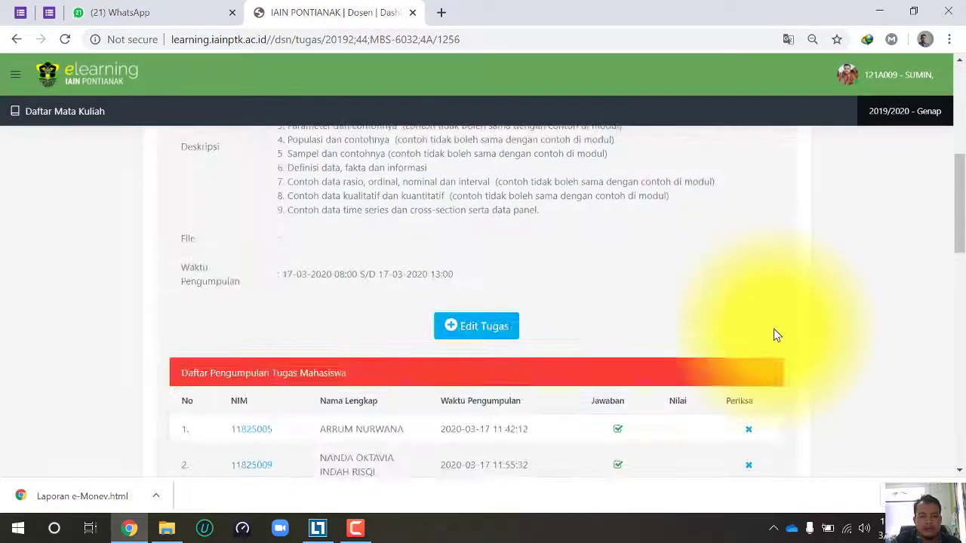
pyautogui.scroll(-1, 773, 335)
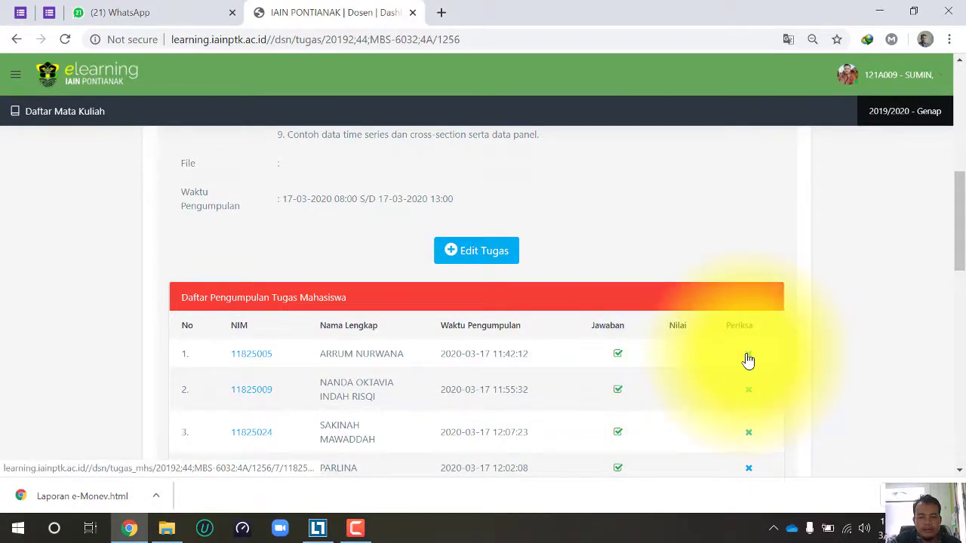
pyautogui.scroll(-1, 748, 361)
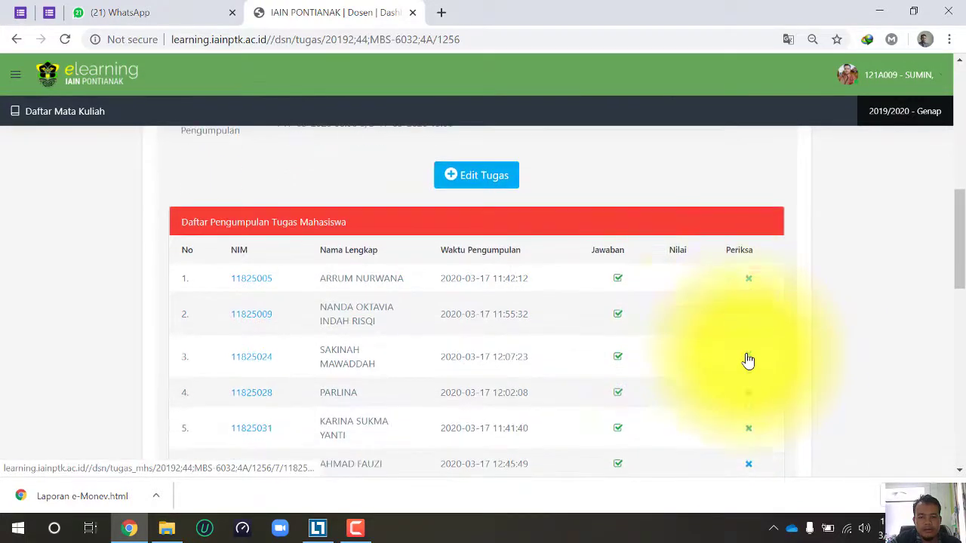
# Step: Grade the row 1 submission with note 'Tugas sudah benar' and score 85, and save
pyautogui.click(749, 281)
pyautogui.scroll(-2, 573, 269)
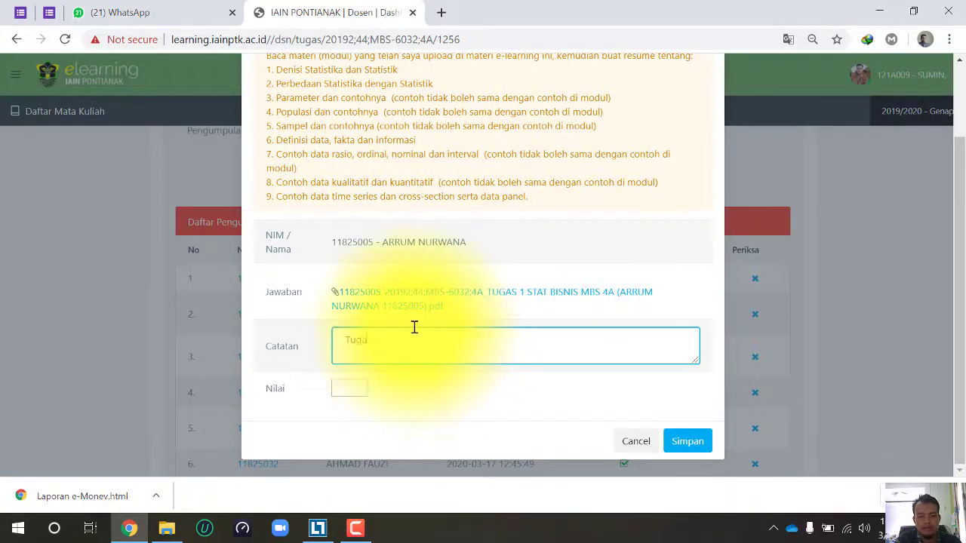
pyautogui.write('b')
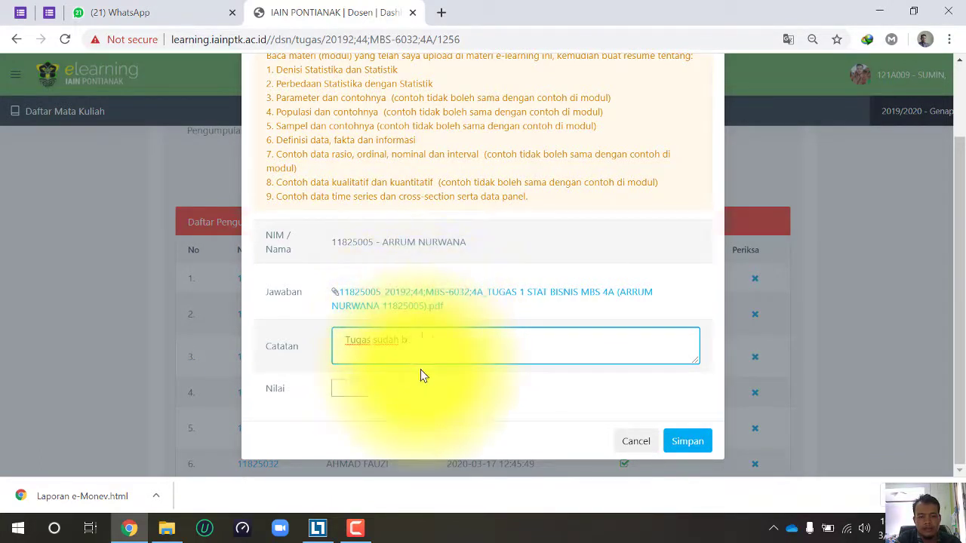
pyautogui.write('enar')
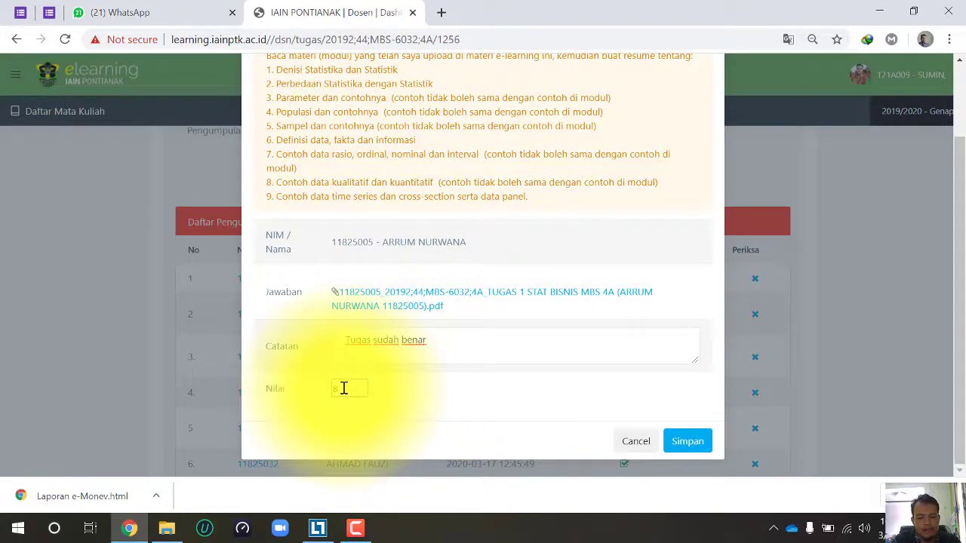
pyautogui.write('5')
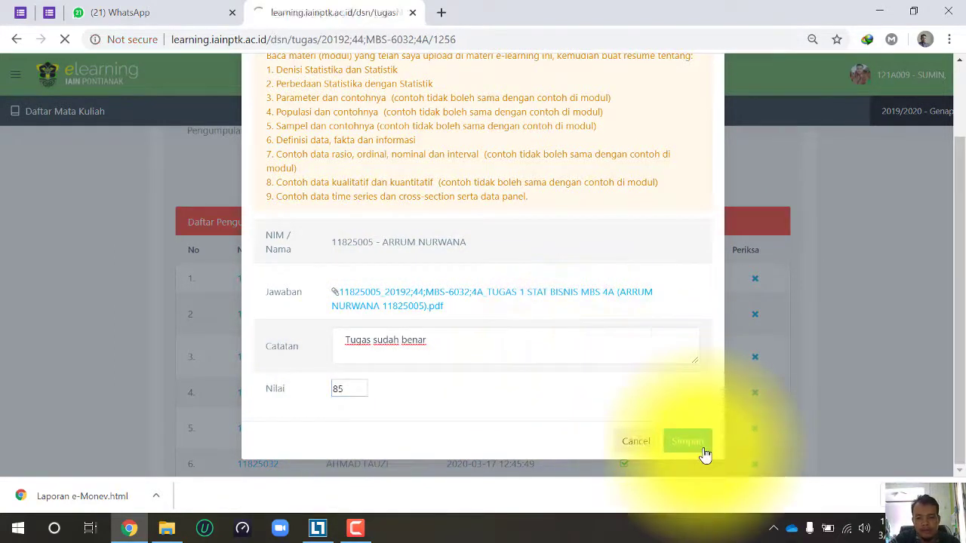
pyautogui.scroll(-3, 746, 363)
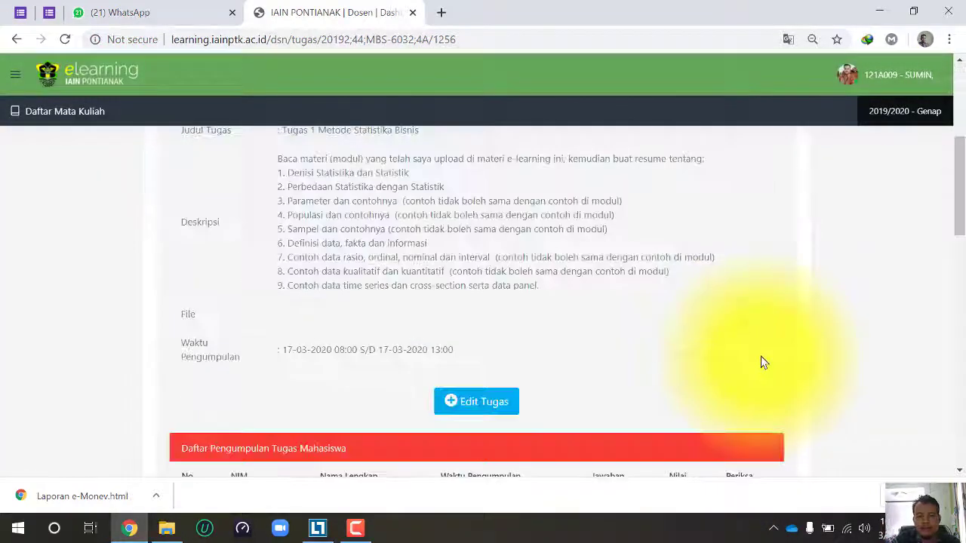
pyautogui.scroll(-3, 762, 362)
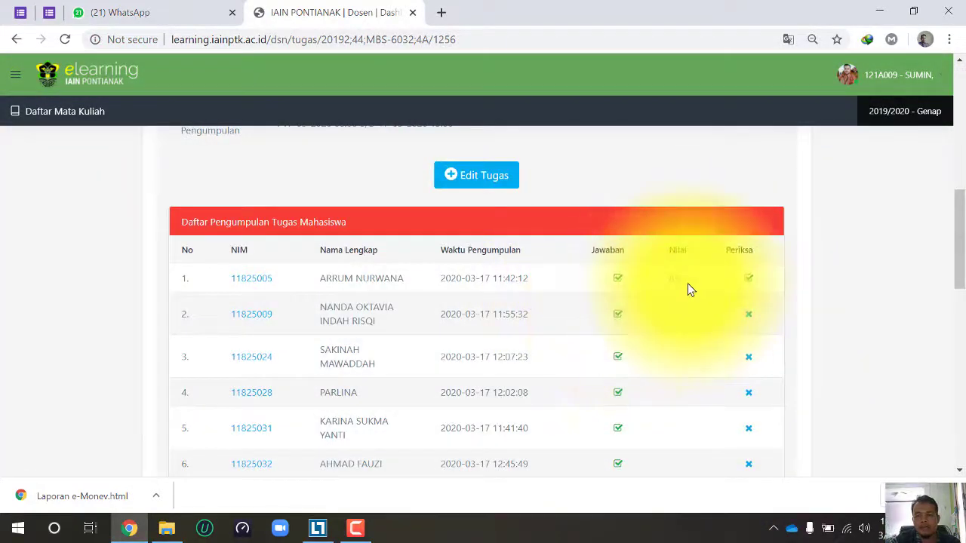
pyautogui.scroll(-4, 671, 339)
pyautogui.scroll(-5, 720, 398)
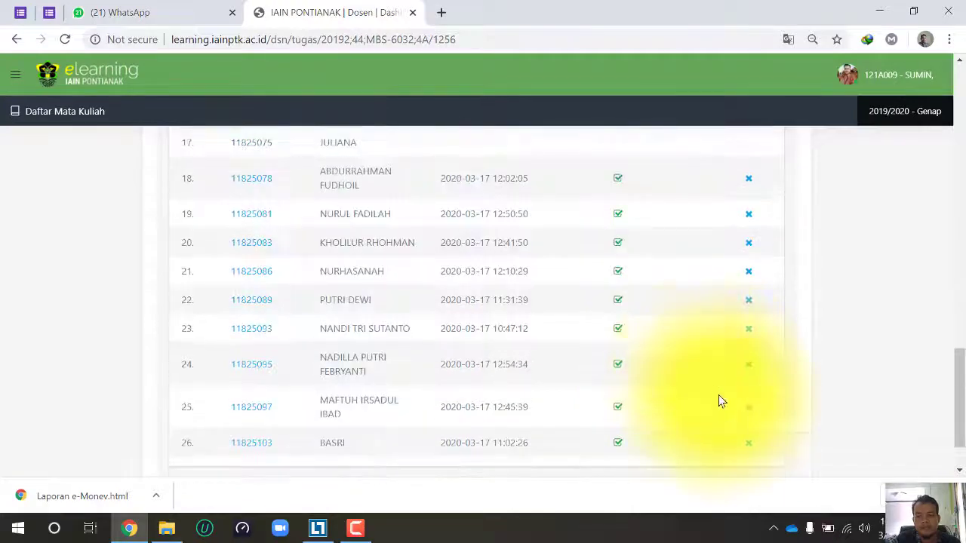
pyautogui.scroll(10, 608, 390)
pyautogui.scroll(5, 636, 379)
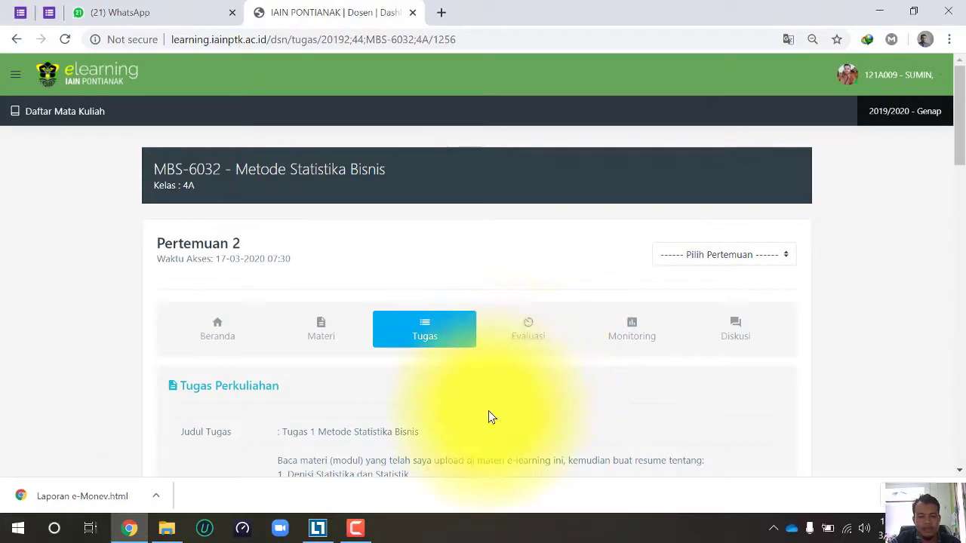
pyautogui.scroll(-1, 453, 452)
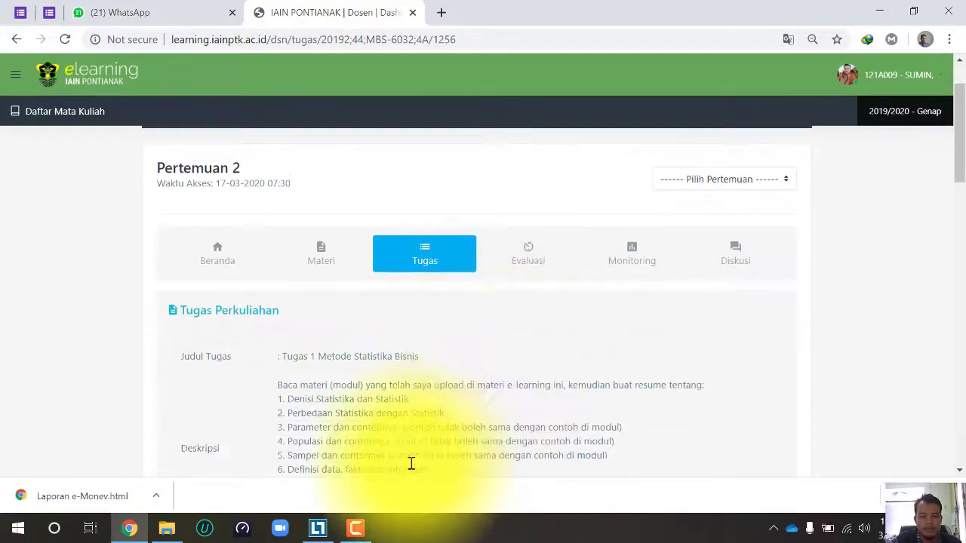
pyautogui.click(360, 528)
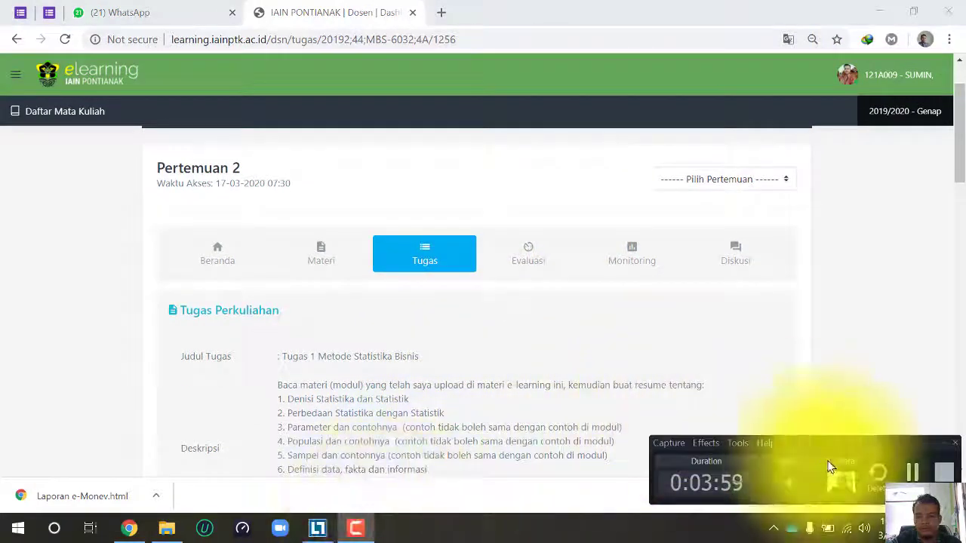